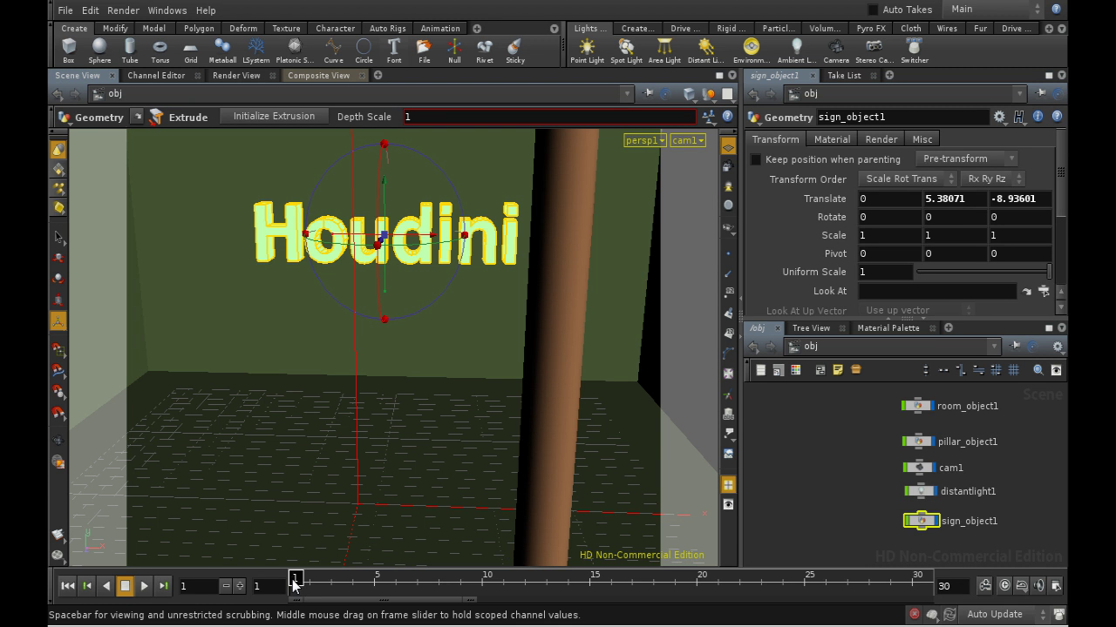
pyautogui.moveTo(294, 583)
pyautogui.mouseDown()
pyautogui.moveTo(476, 597)
pyautogui.moveTo(675, 591)
pyautogui.moveTo(398, 588)
pyautogui.moveTo(715, 578)
pyautogui.moveTo(608, 595)
pyautogui.moveTo(393, 585)
pyautogui.moveTo(694, 580)
pyautogui.moveTo(488, 587)
pyautogui.moveTo(636, 587)
pyautogui.moveTo(678, 603)
pyautogui.moveTo(295, 603)
pyautogui.mouseUp()
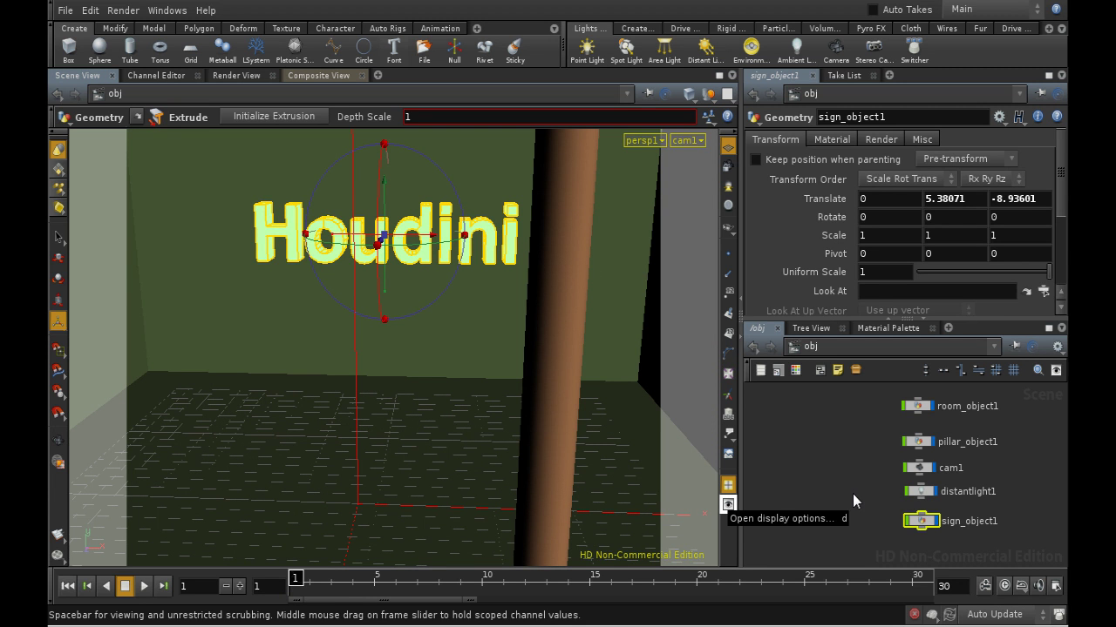
pyautogui.click(831, 505)
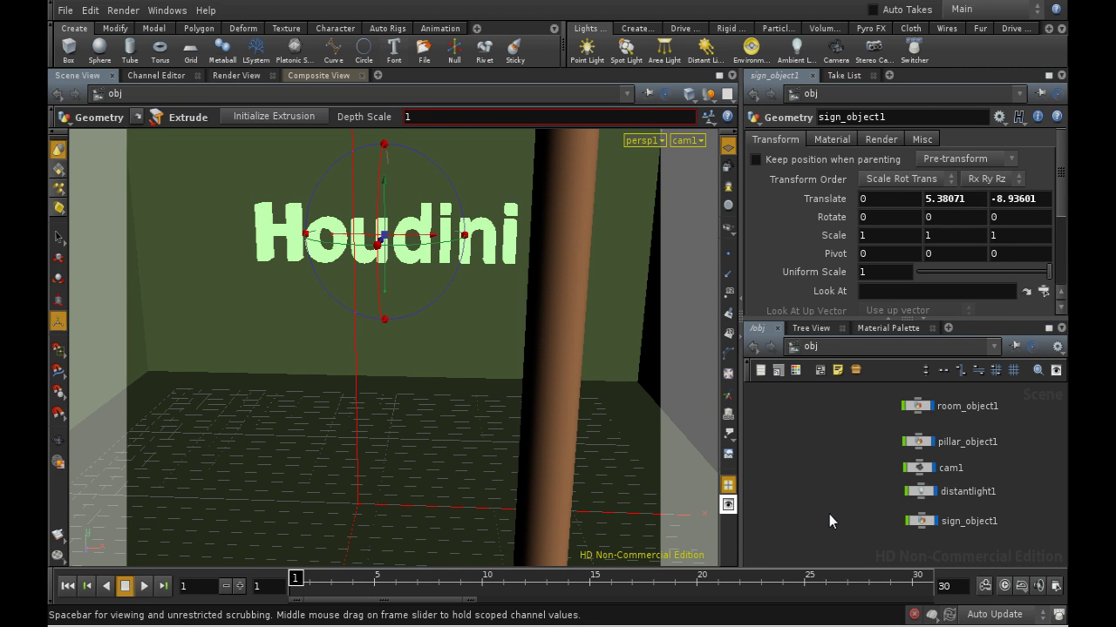
# Step: Extract sign_object1 into a separate object and return to the object level
pyautogui.click(923, 522)
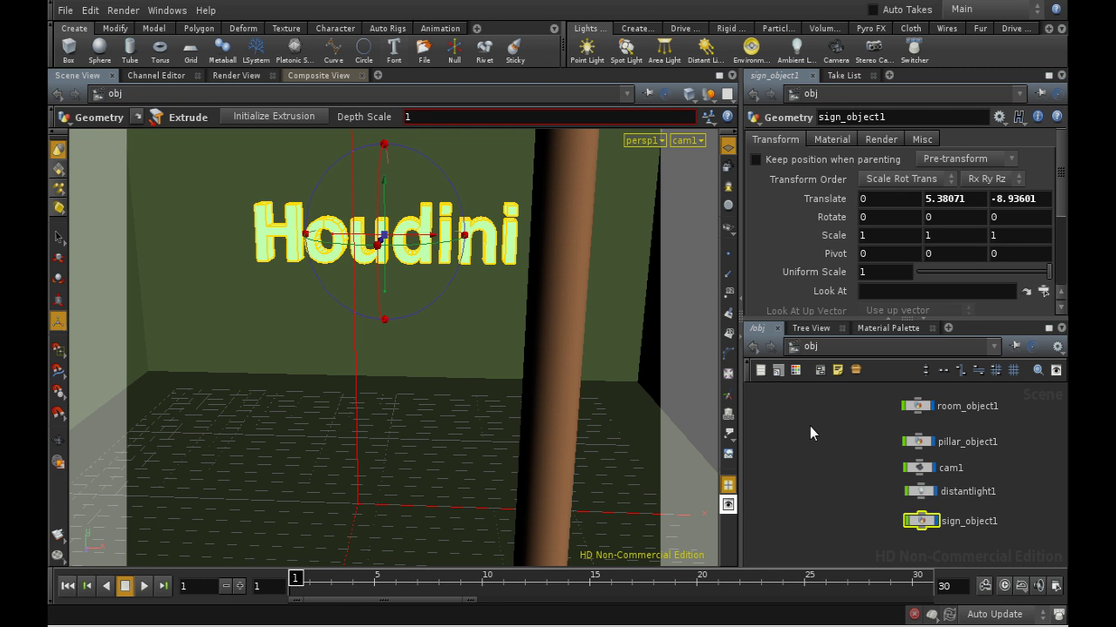
pyautogui.click(110, 30)
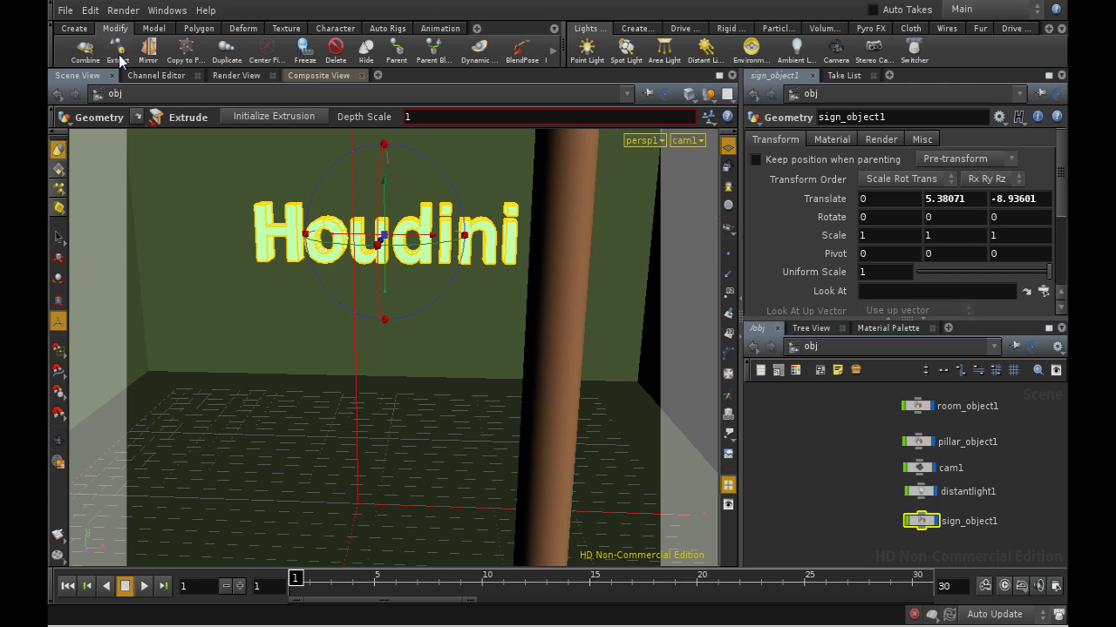
pyautogui.click(118, 54)
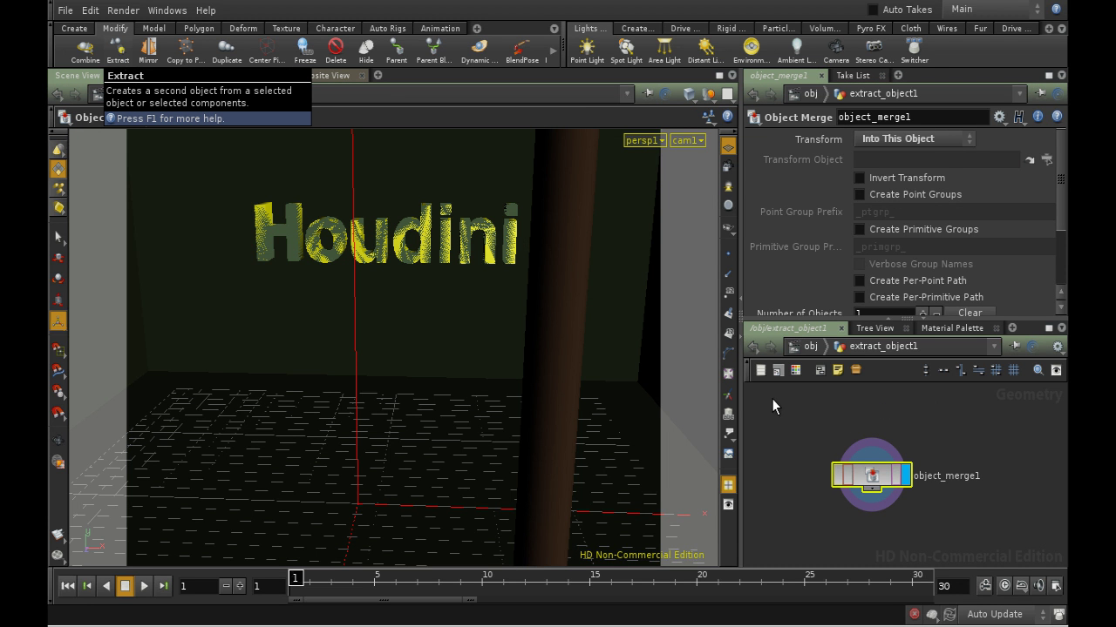
pyautogui.click(820, 346)
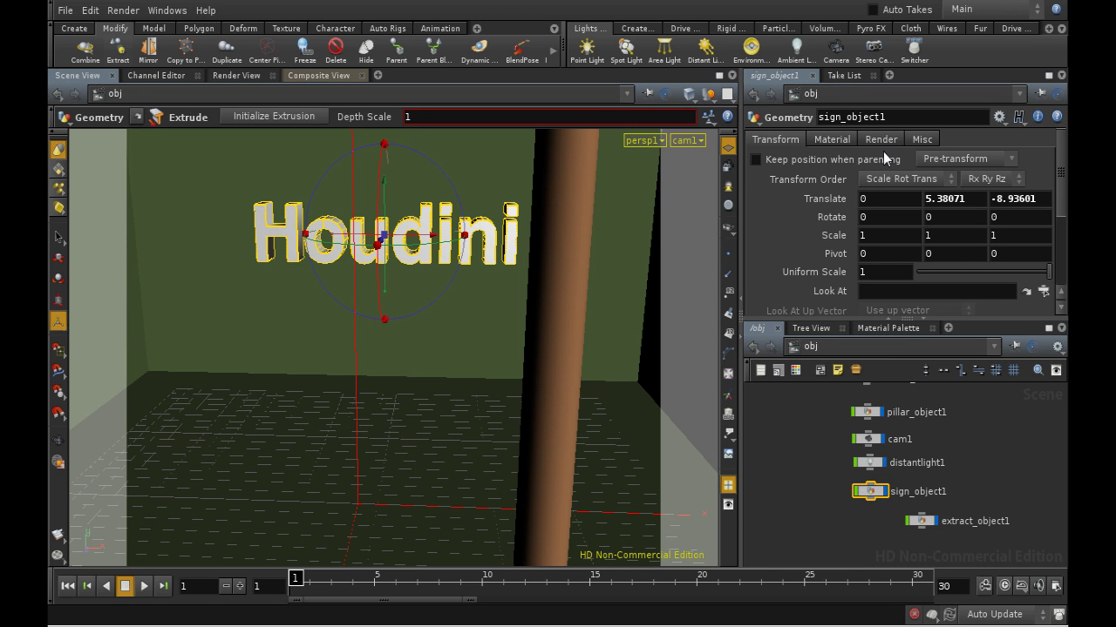
# Step: Rename the extracted object as bounds
pyautogui.click(929, 523)
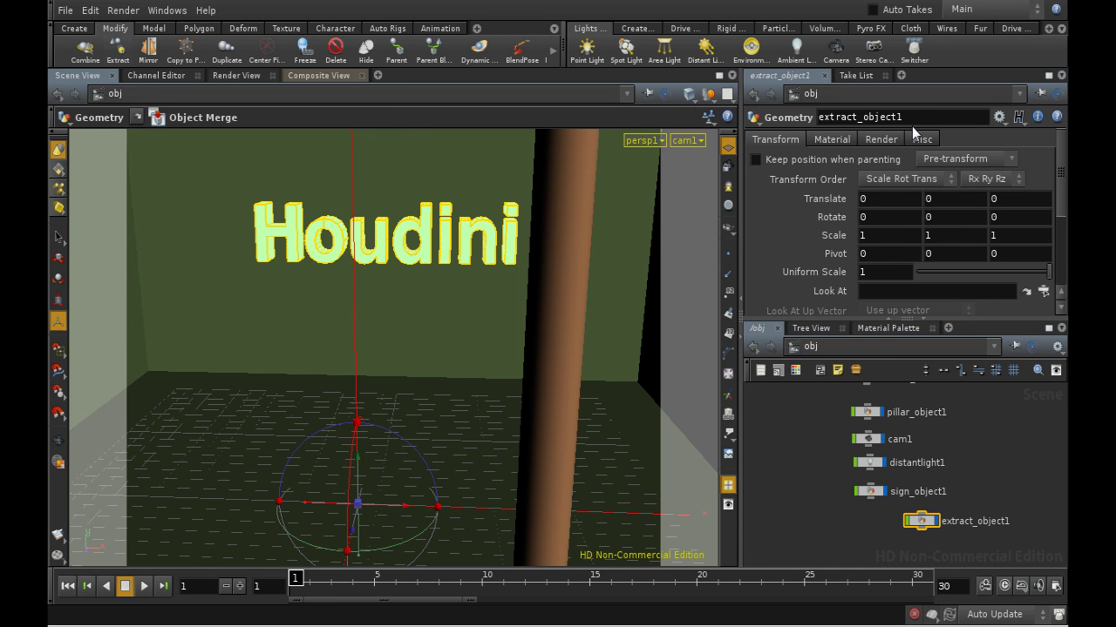
pyautogui.doubleClick(872, 117)
pyautogui.write('bound')
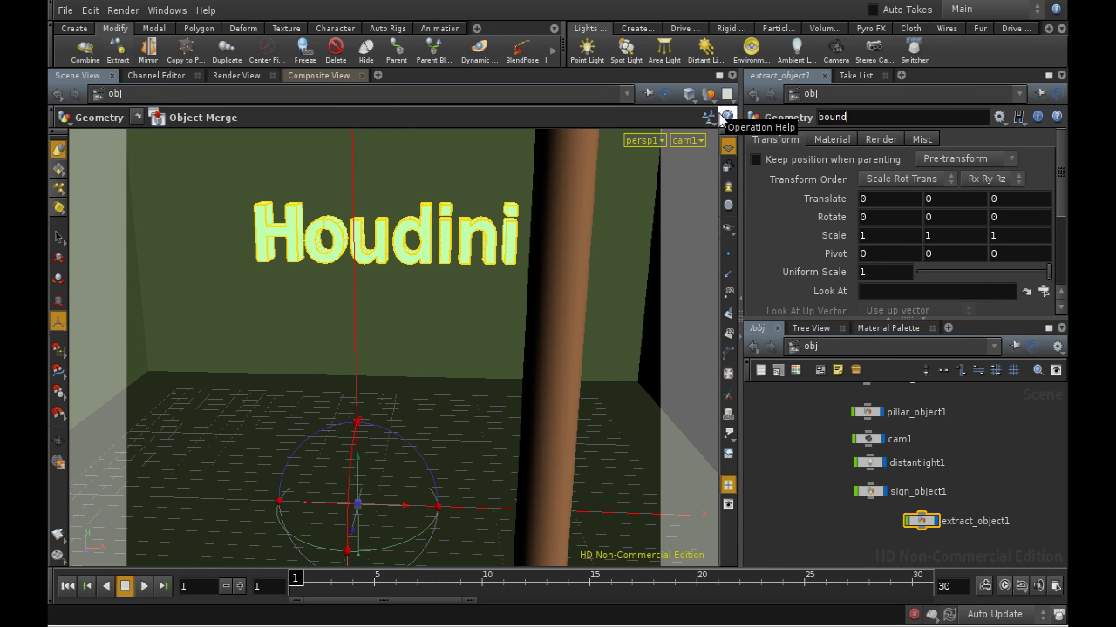
pyautogui.write('s')
pyautogui.press('Return')
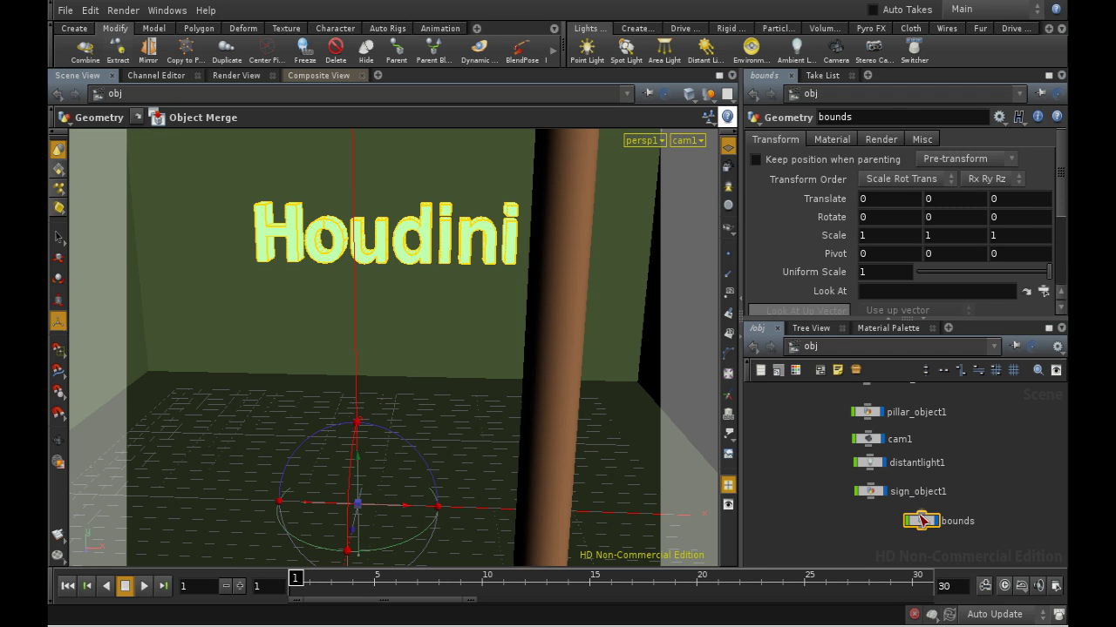
# Step: Inside the bounds object, add a Bound node fed by object_merge1
pyautogui.doubleClick(921, 520)
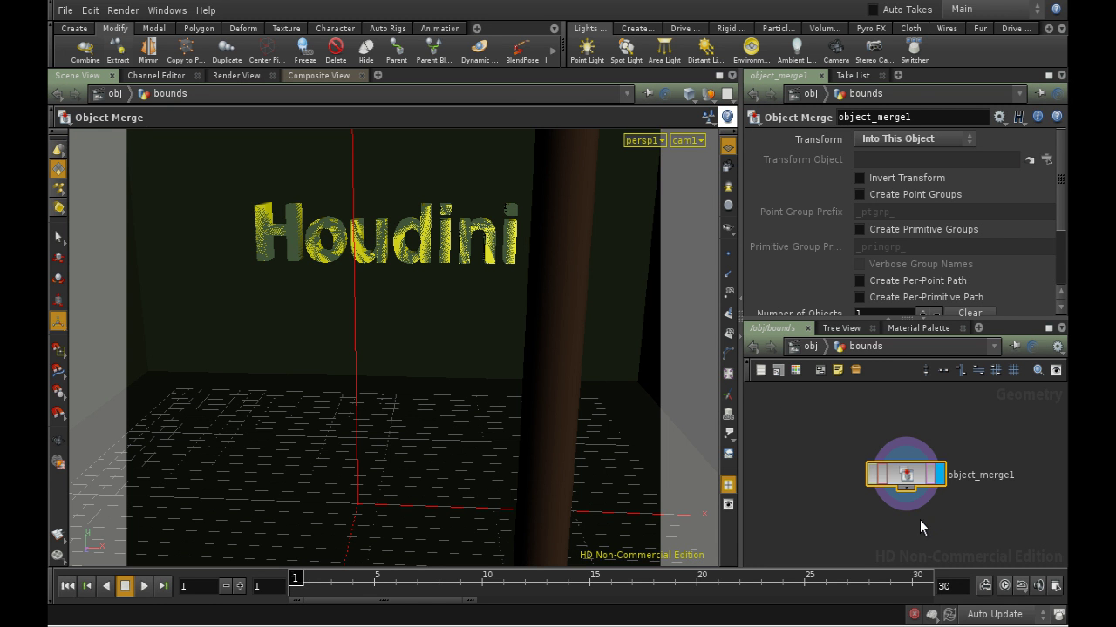
pyautogui.moveTo(918, 482); pyautogui.dragTo(937, 456)
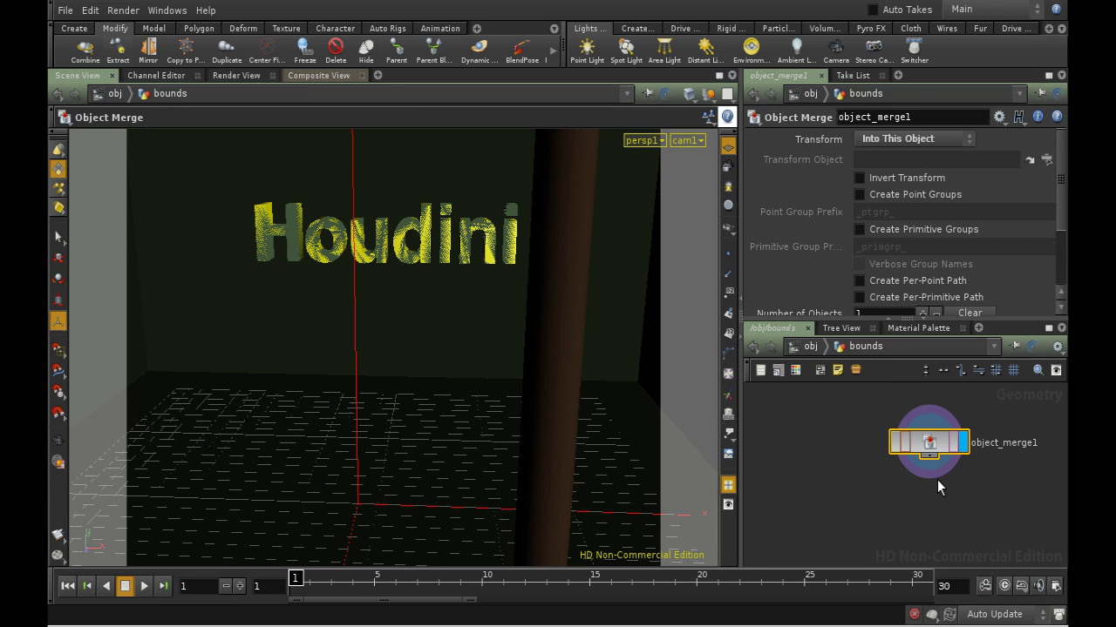
pyautogui.click(925, 370)
pyautogui.press('Escape')
pyautogui.scroll(-3, 1065, 242)
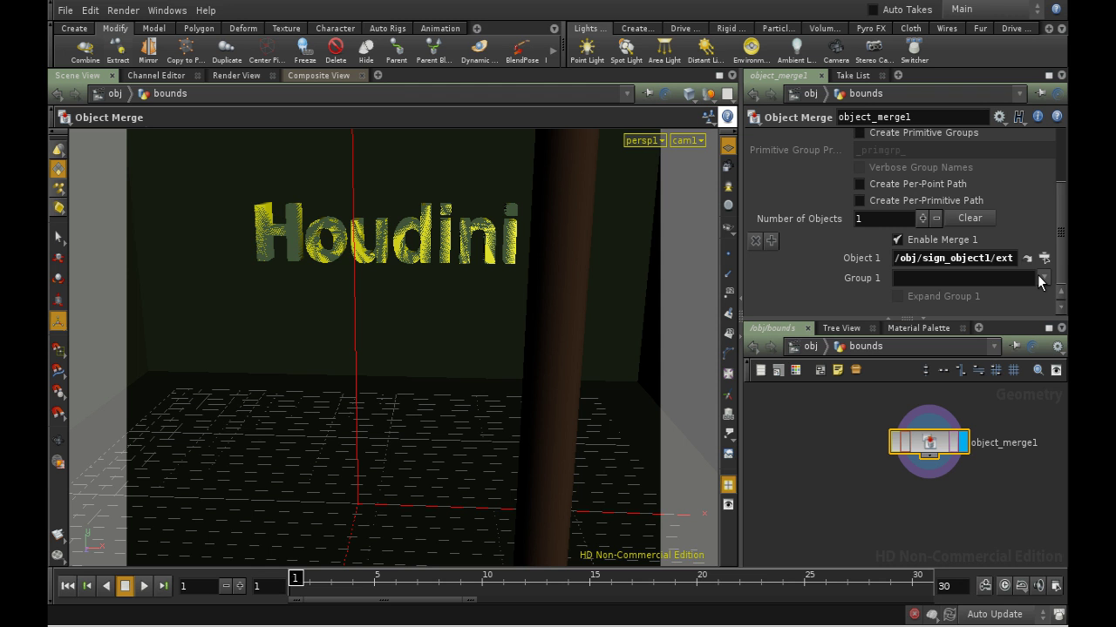
pyautogui.press('Tab')
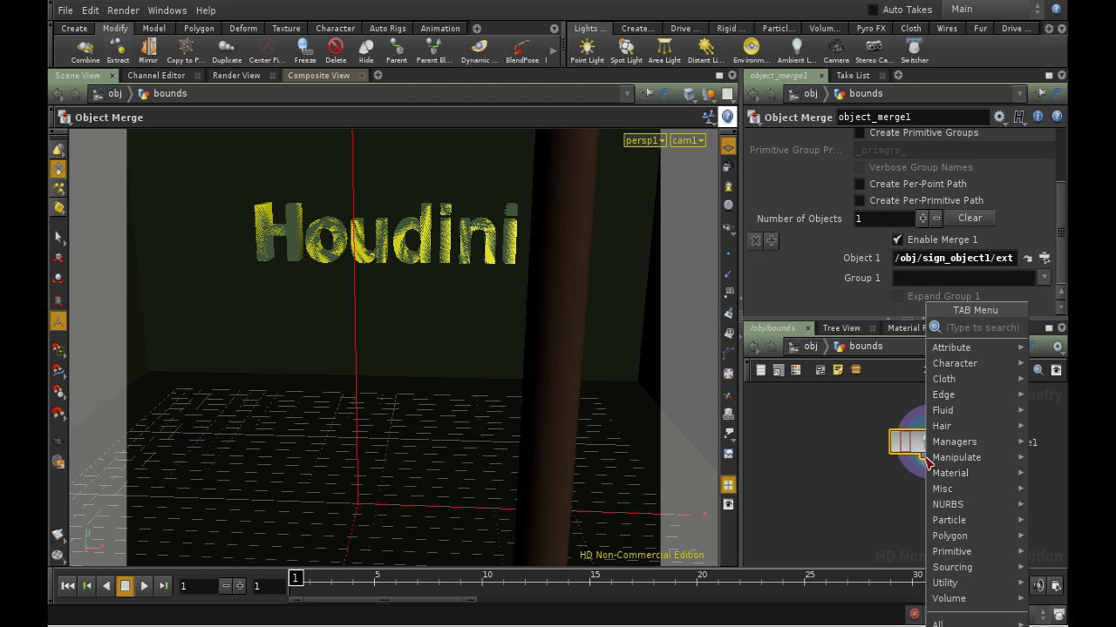
pyautogui.write('Bound')
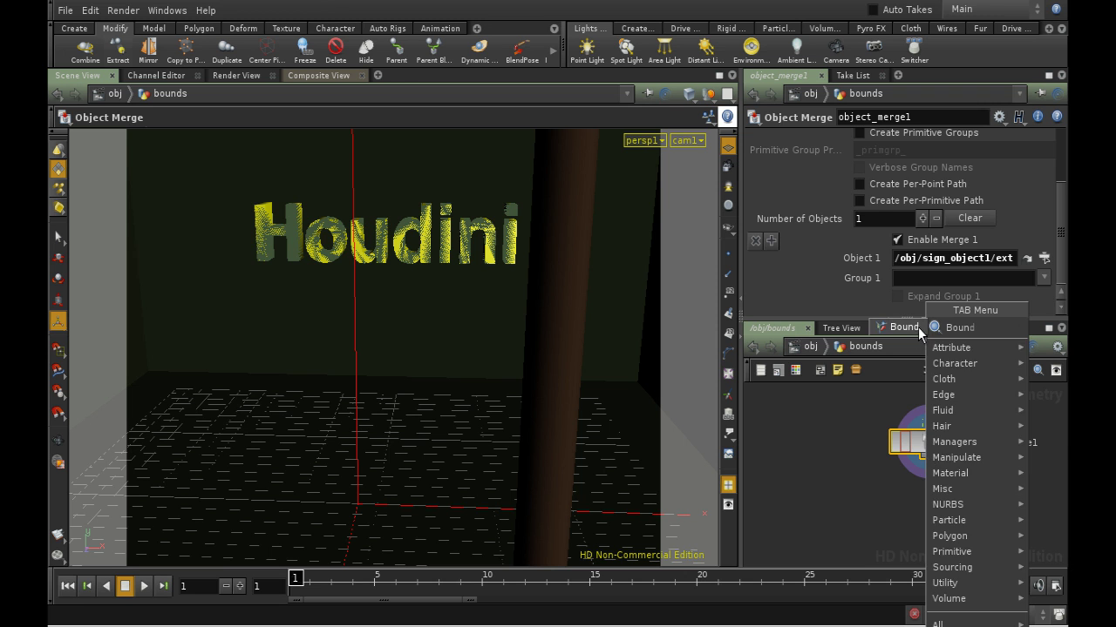
pyautogui.click(917, 326)
pyautogui.click(940, 506)
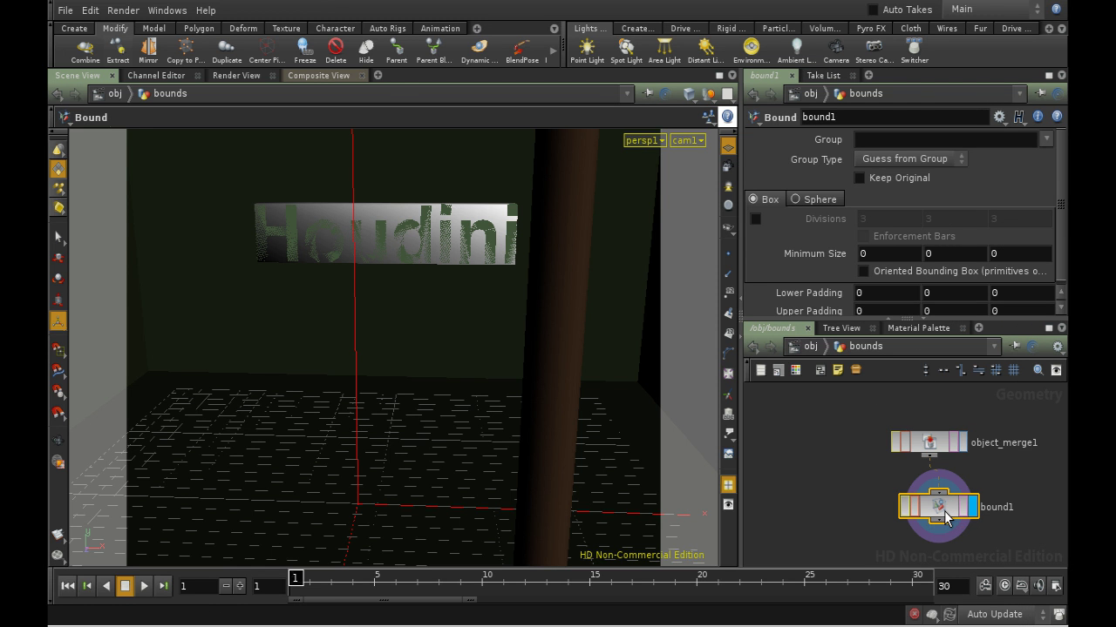
# Step: Set the Bound node's lower and upper padding to 0.3 on all axes and return to the object level
pyautogui.scroll(-1, 1059, 217)
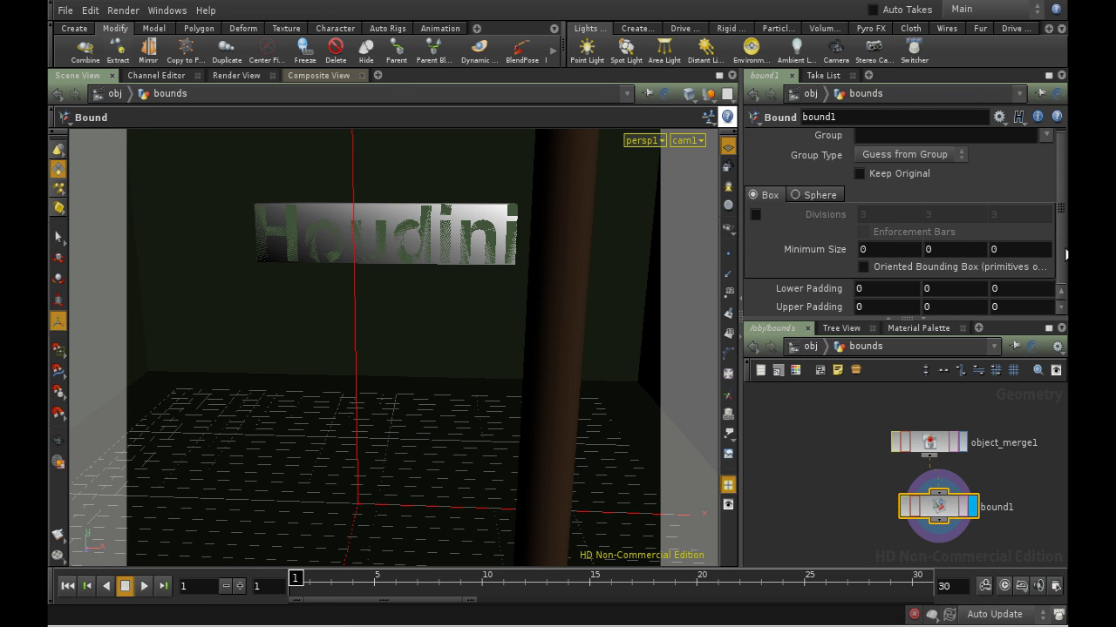
pyautogui.moveTo(838, 289); pyautogui.dragTo(871, 304, button='middle')
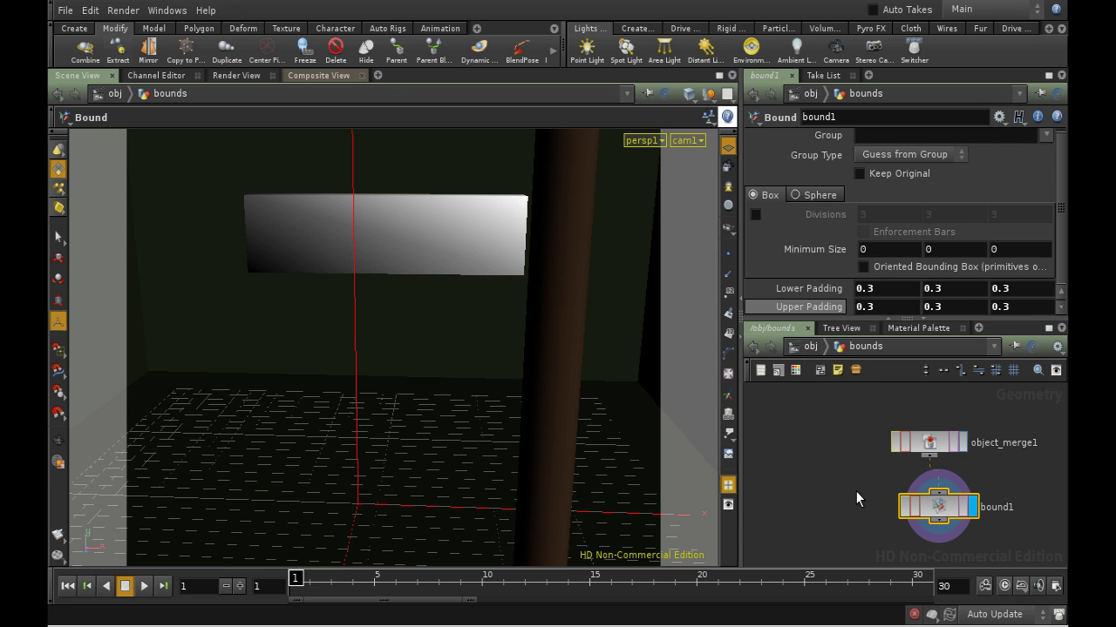
pyautogui.click(809, 346)
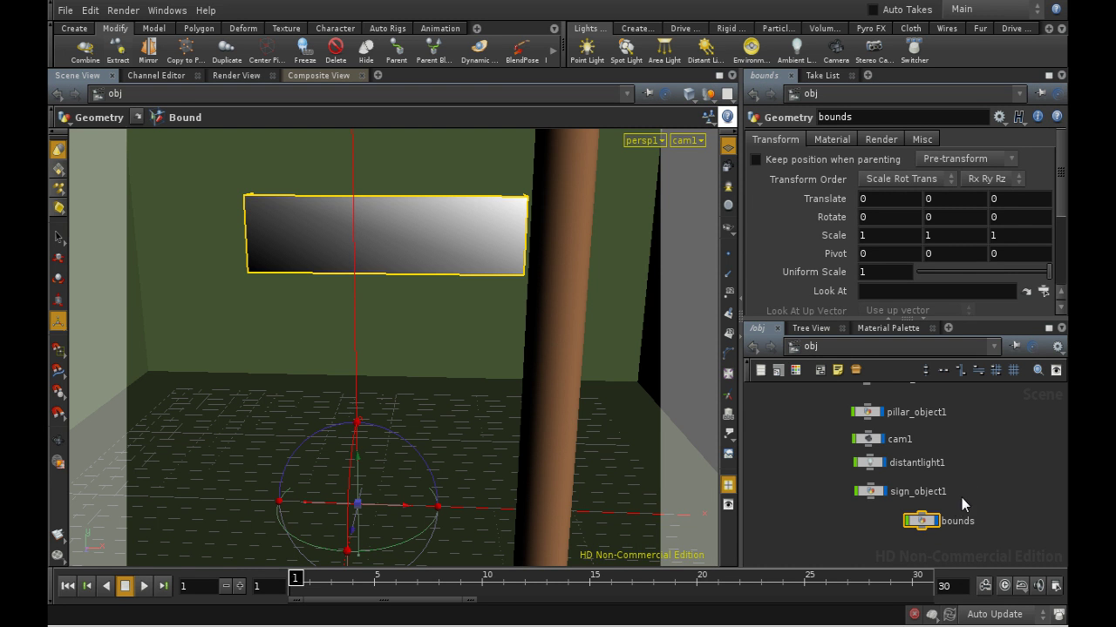
# Step: Rearrange the object network so bounds and room_object1 sit together in a separate column beside the other nodes
pyautogui.click(930, 520)
pyautogui.moveTo(930, 521); pyautogui.dragTo(879, 527)
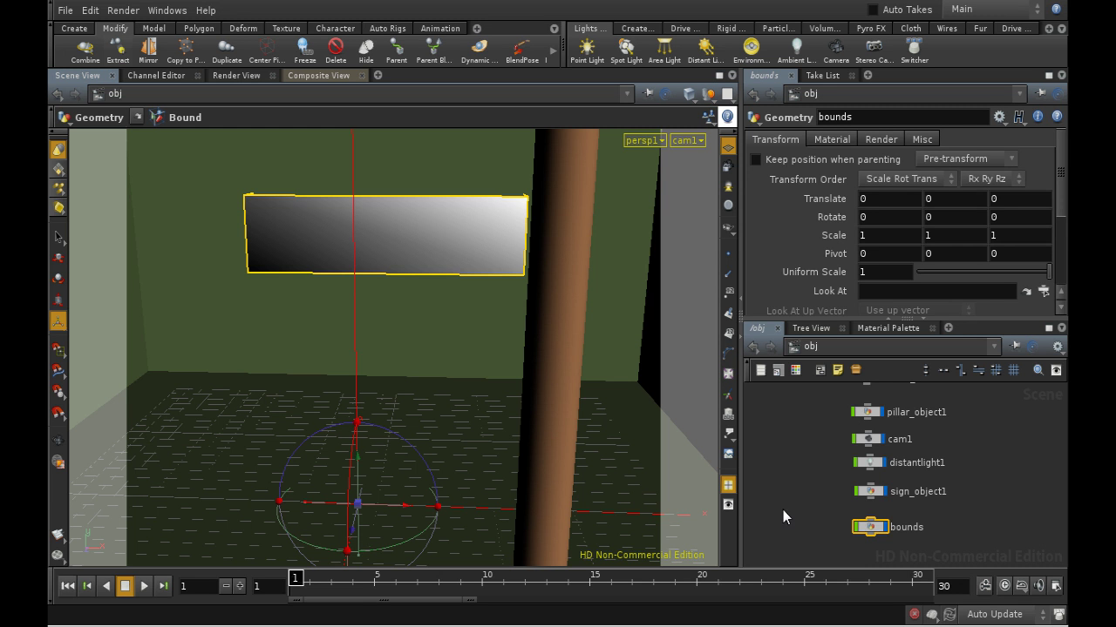
pyautogui.moveTo(791, 467); pyautogui.dragTo(831, 481, button='middle')
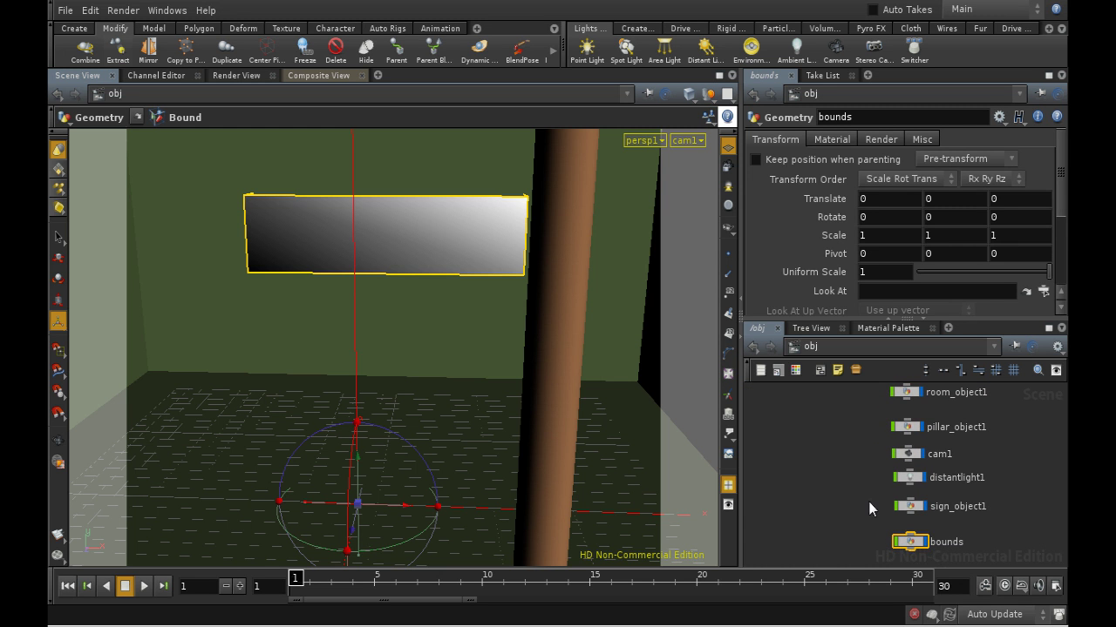
pyautogui.moveTo(879, 481); pyautogui.dragTo(862, 471)
pyautogui.click(849, 416)
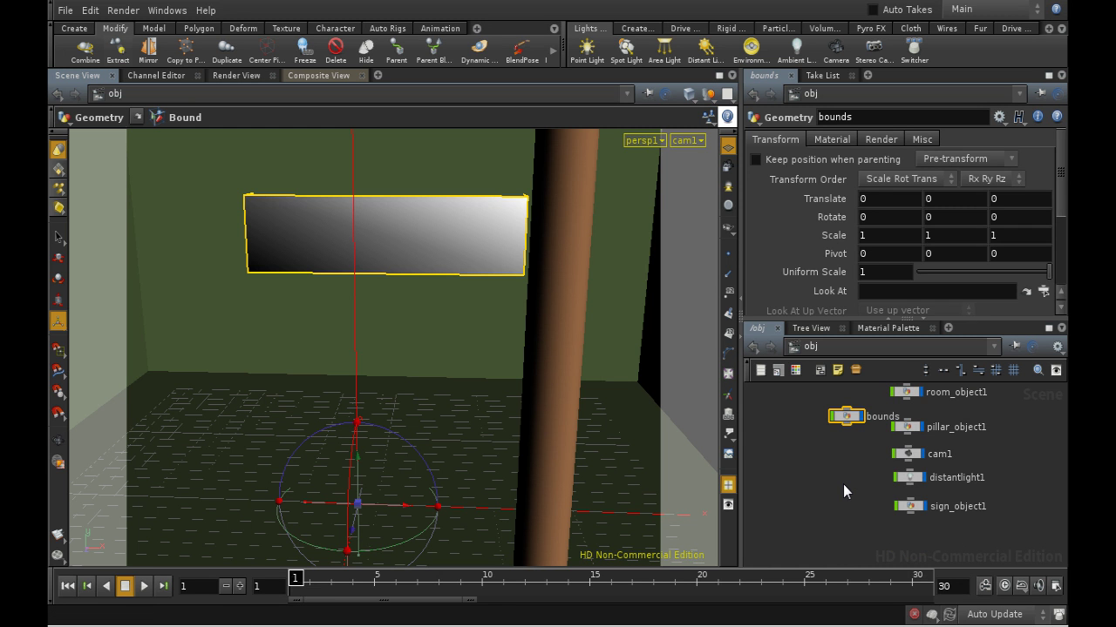
pyautogui.moveTo(902, 394); pyautogui.dragTo(843, 448)
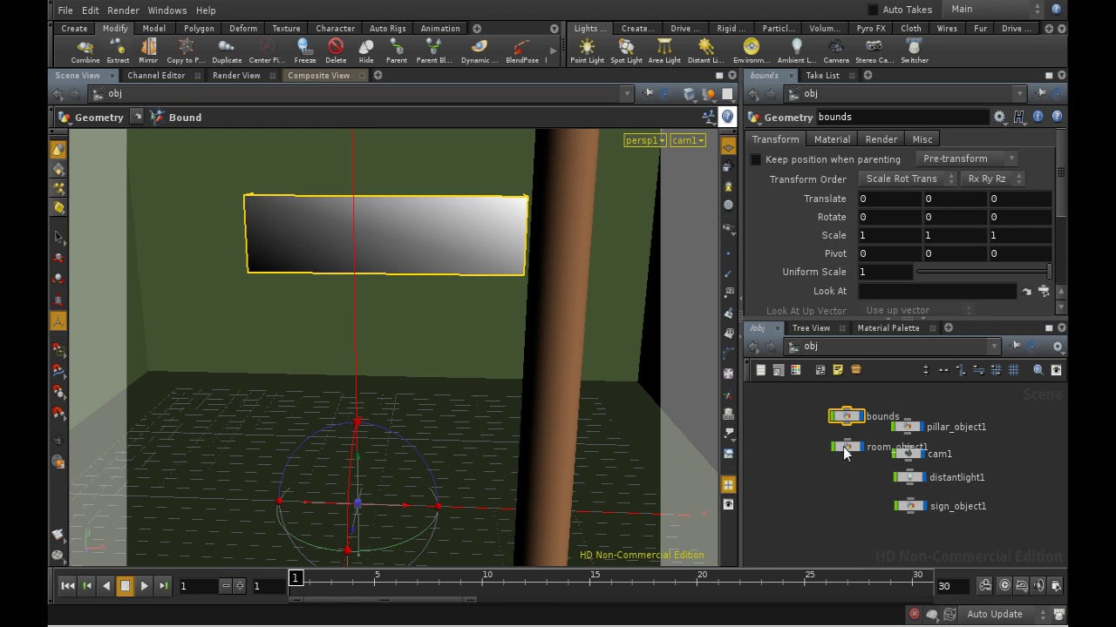
# Step: Open a Take List pane and add a take named matte_take under Main
pyautogui.click(377, 76)
pyautogui.moveTo(471, 106)
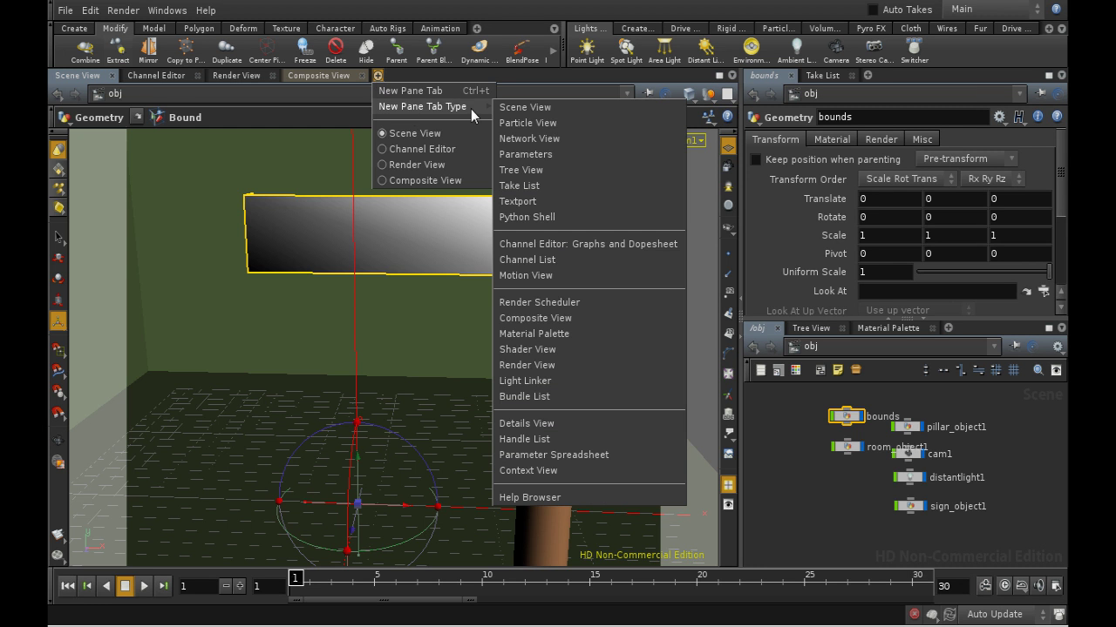
pyautogui.click(523, 186)
pyautogui.click(90, 93)
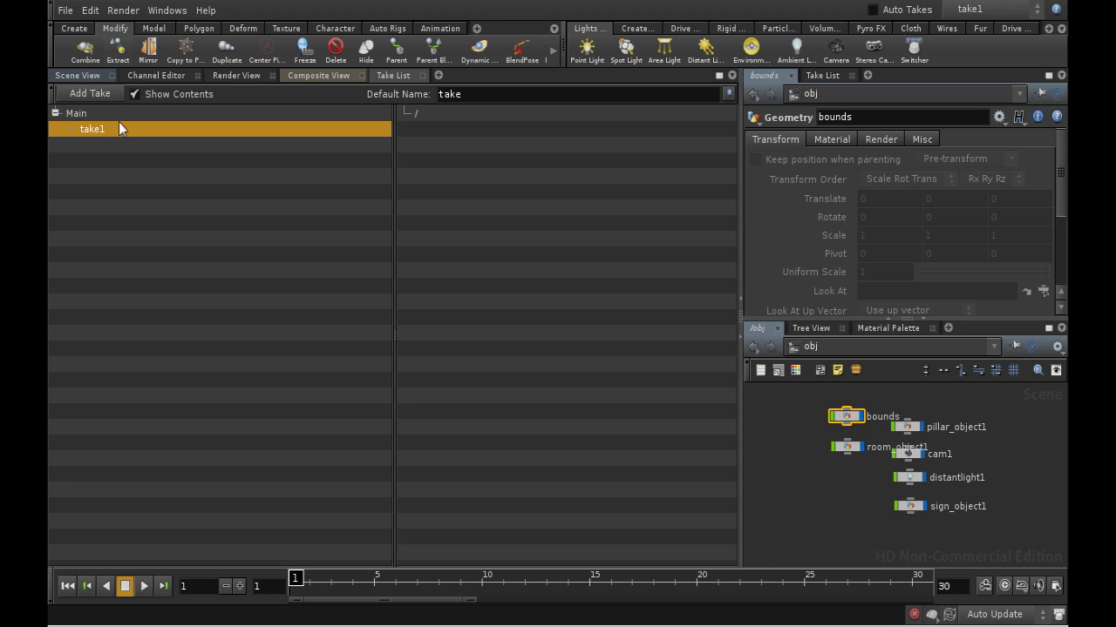
pyautogui.doubleClick(101, 128)
pyautogui.write('matte_take')
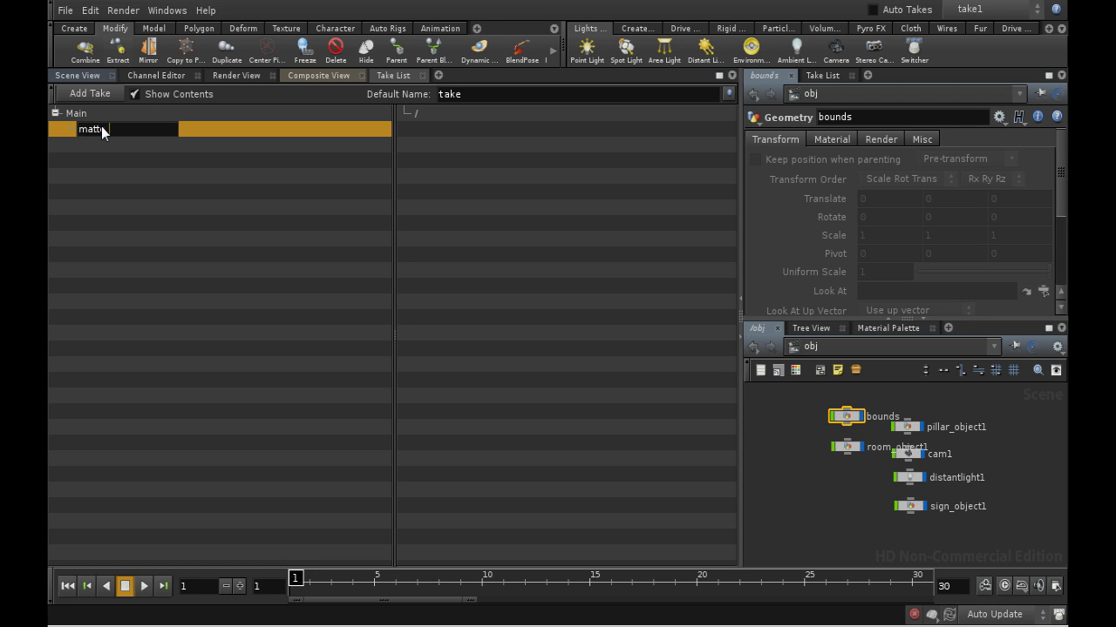
pyautogui.press('Return')
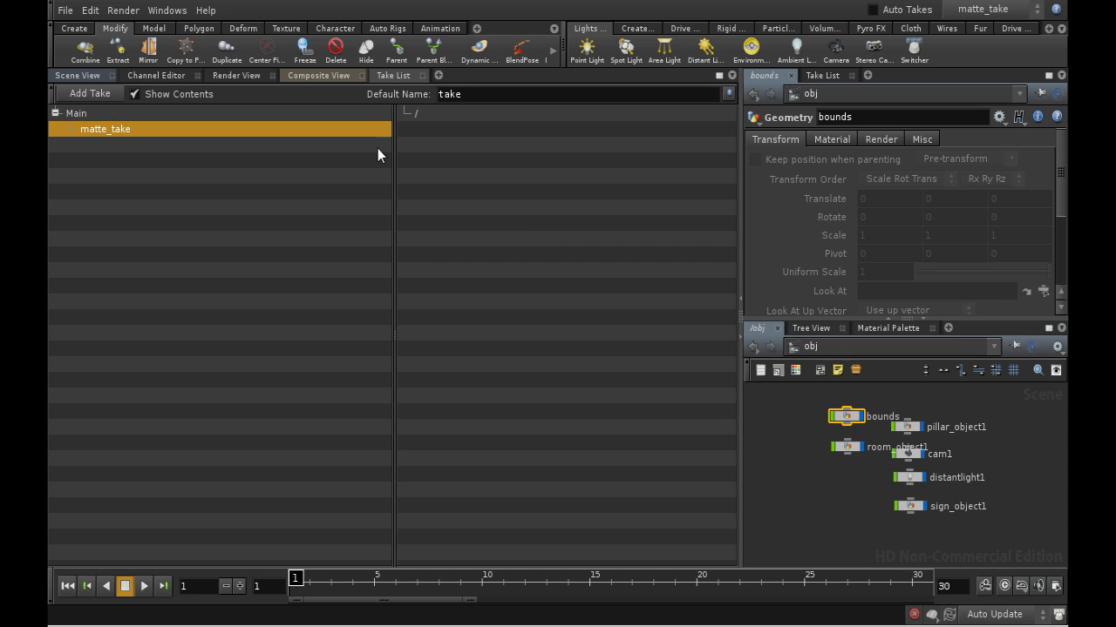
# Step: Make Main the current take and add an empty Material node to the shop network beside the constant material
pyautogui.click(365, 114)
pyautogui.click(799, 344)
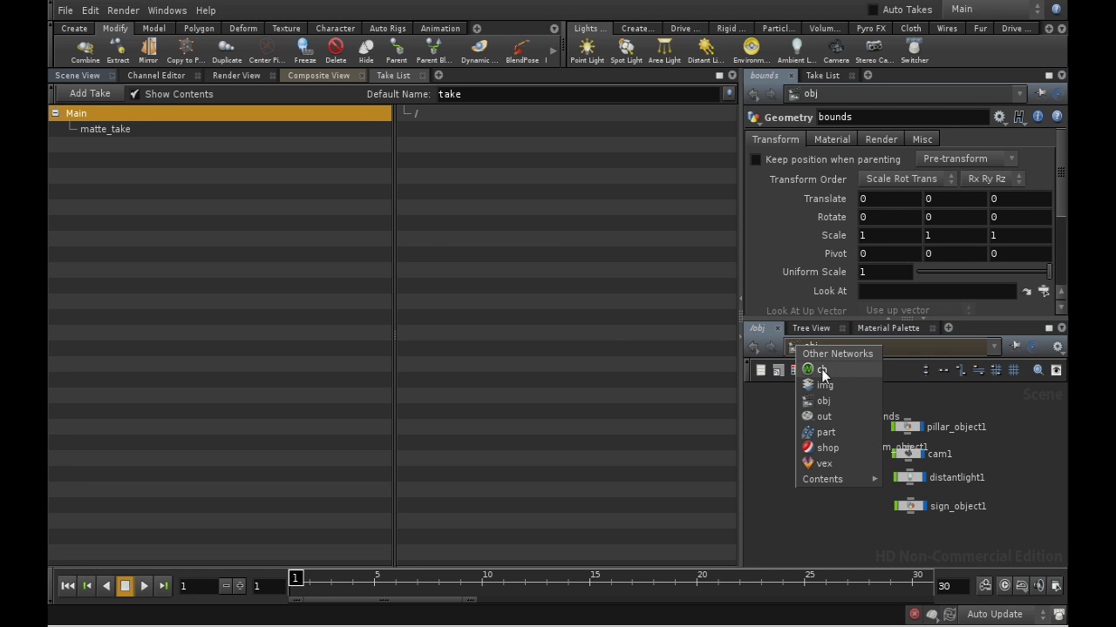
pyautogui.click(827, 448)
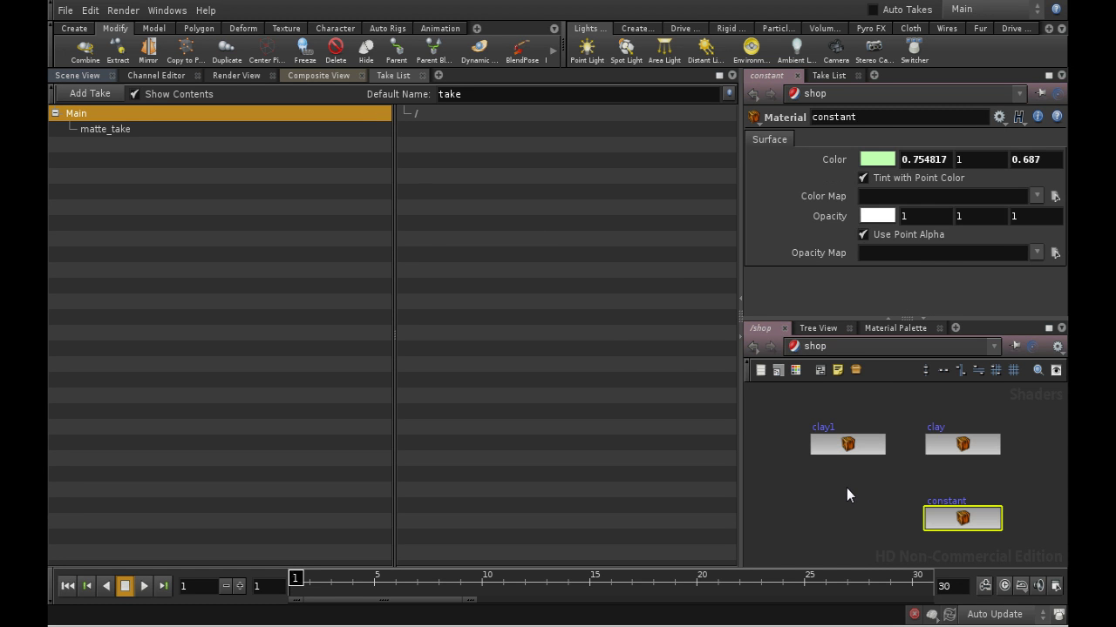
pyautogui.press('Tab')
pyautogui.write('mat')
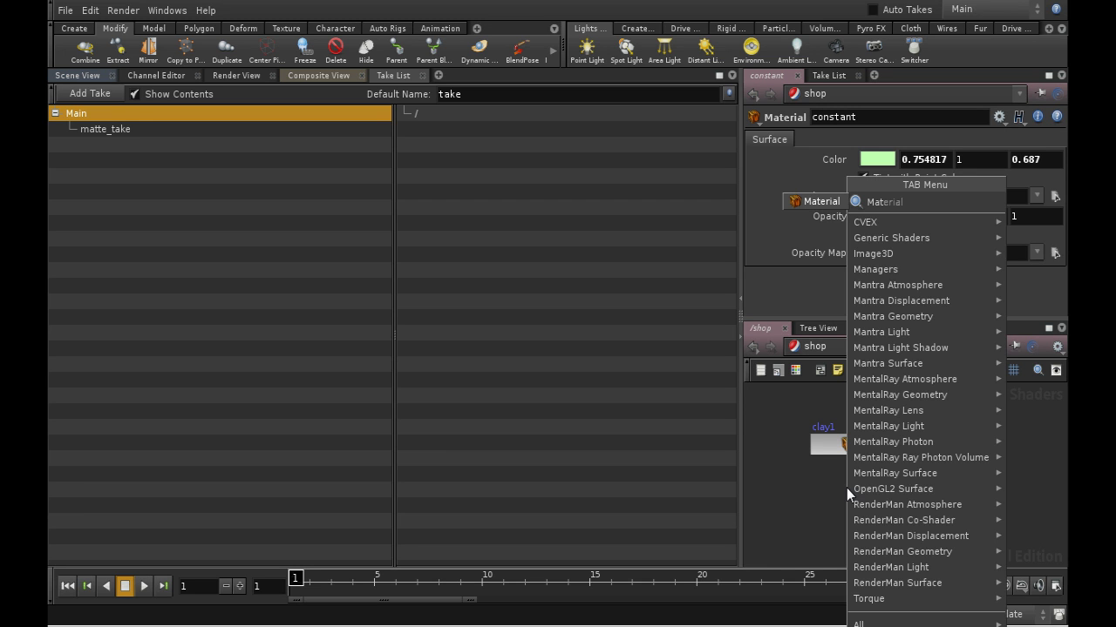
pyautogui.click(822, 206)
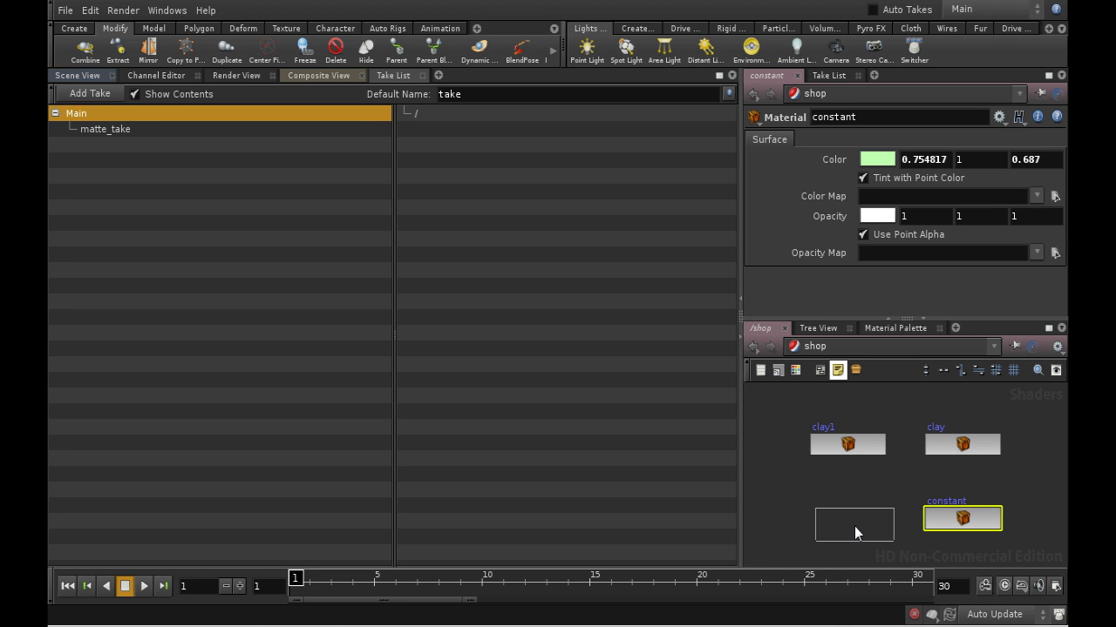
pyautogui.click(854, 523)
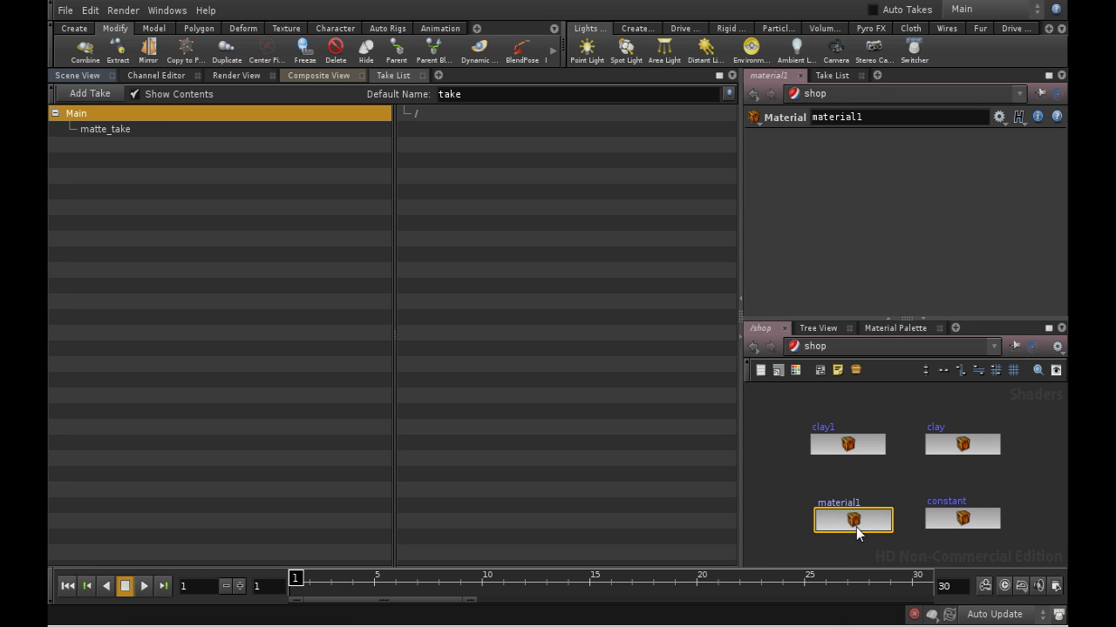
# Step: Inside the new material, add a VEX Matte shader, wire it to the suboutput node and return to the shop level
pyautogui.doubleClick(854, 522)
pyautogui.moveTo(914, 483); pyautogui.dragTo(969, 480)
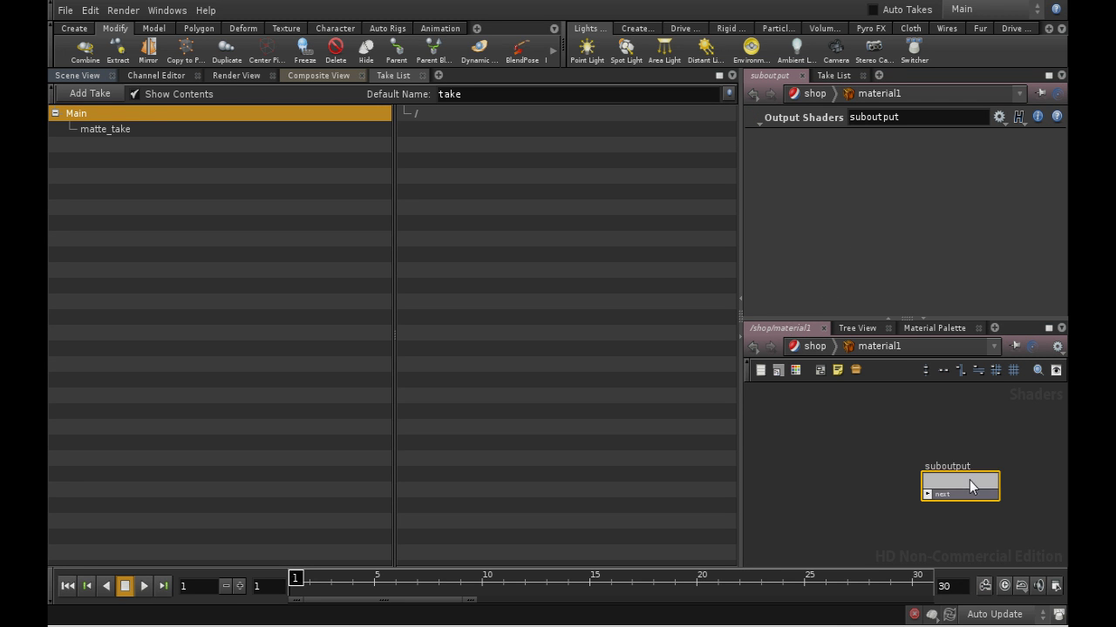
pyautogui.press('Tab')
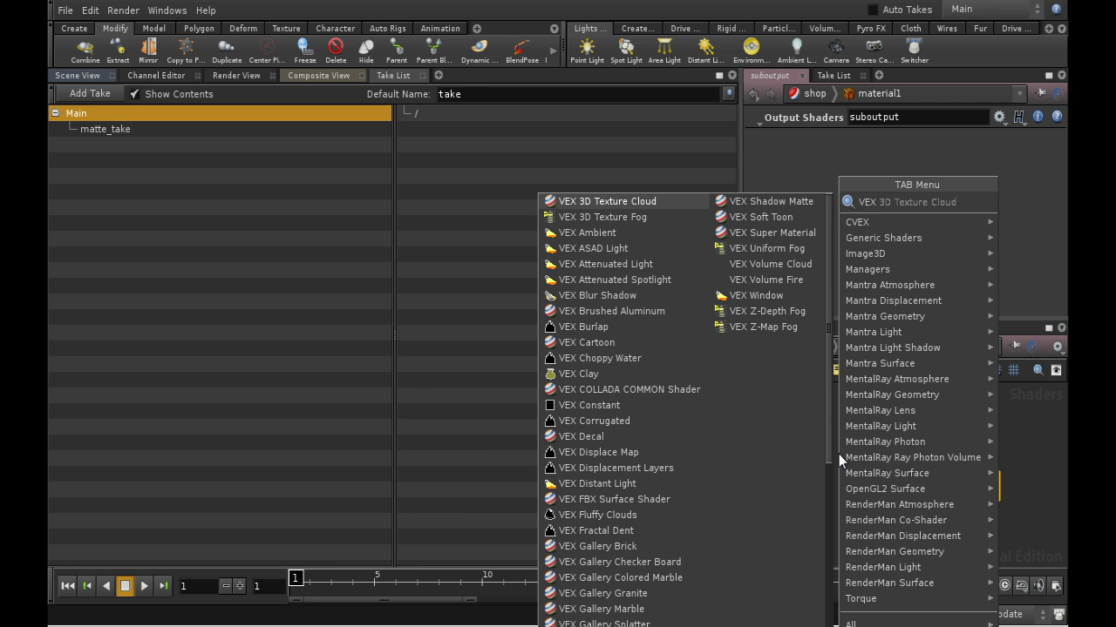
pyautogui.write('m')
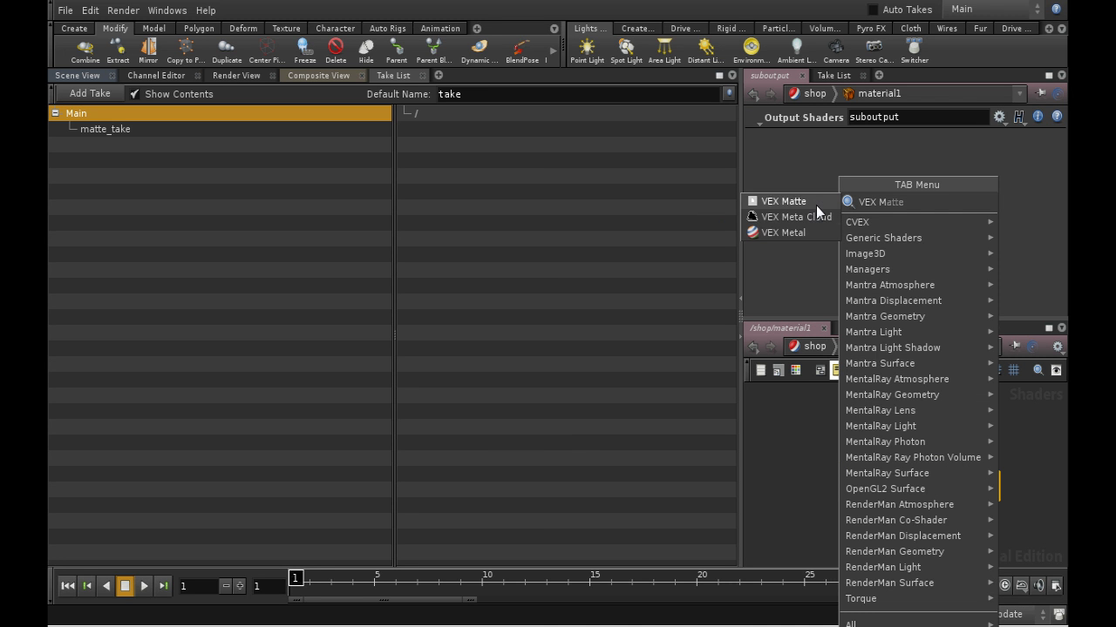
pyautogui.click(793, 202)
pyautogui.click(824, 492)
pyautogui.moveTo(857, 500); pyautogui.dragTo(933, 495)
pyautogui.press('u')
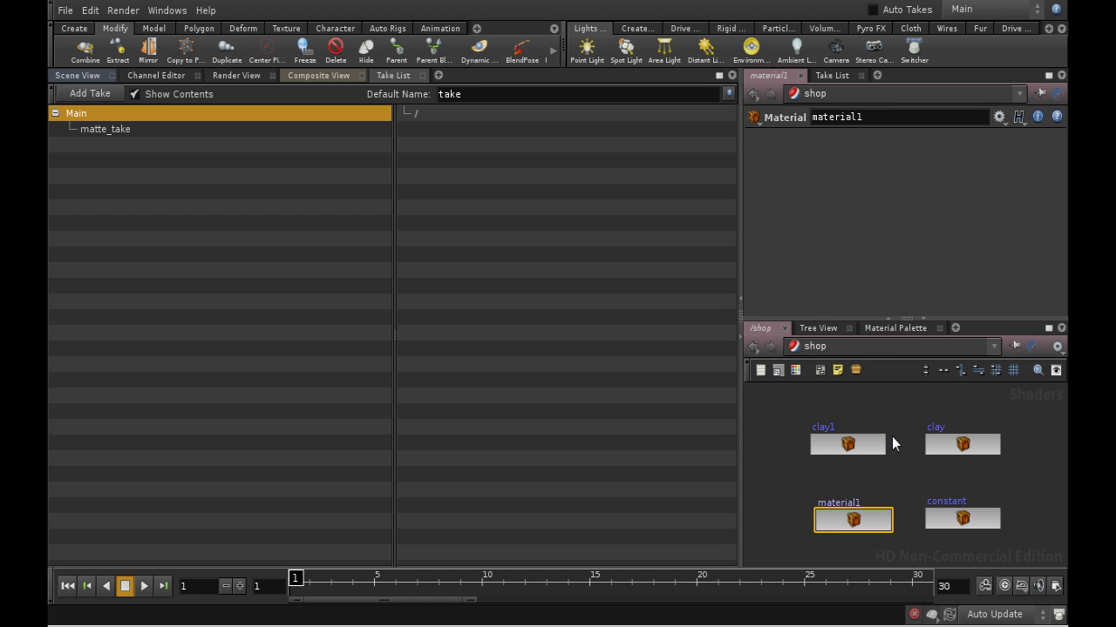
# Step: Rename the new material as matte and nudge its node up slightly beside the constant material
pyautogui.doubleClick(850, 117)
pyautogui.write('mate')
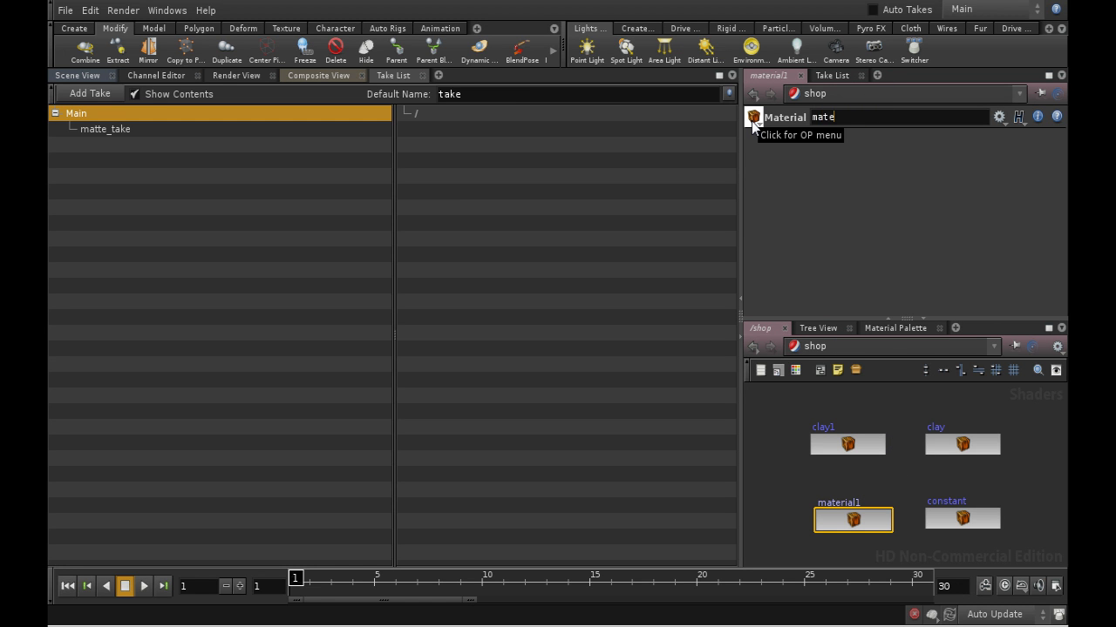
pyautogui.press('BackSpace')
pyautogui.write('te')
pyautogui.press('Return')
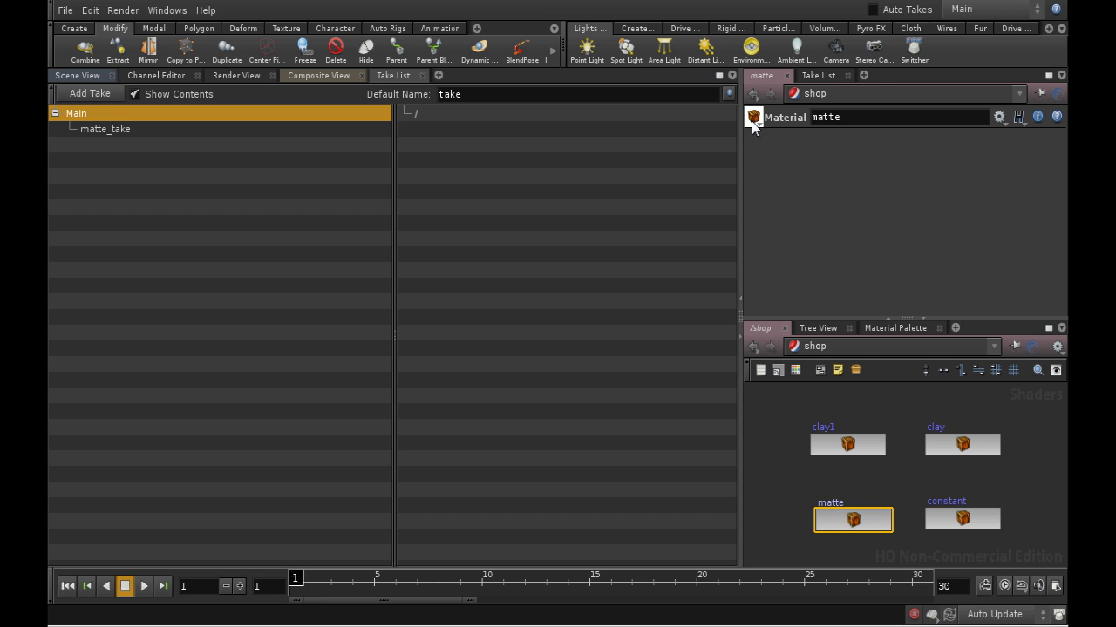
pyautogui.moveTo(847, 533); pyautogui.dragTo(849, 522)
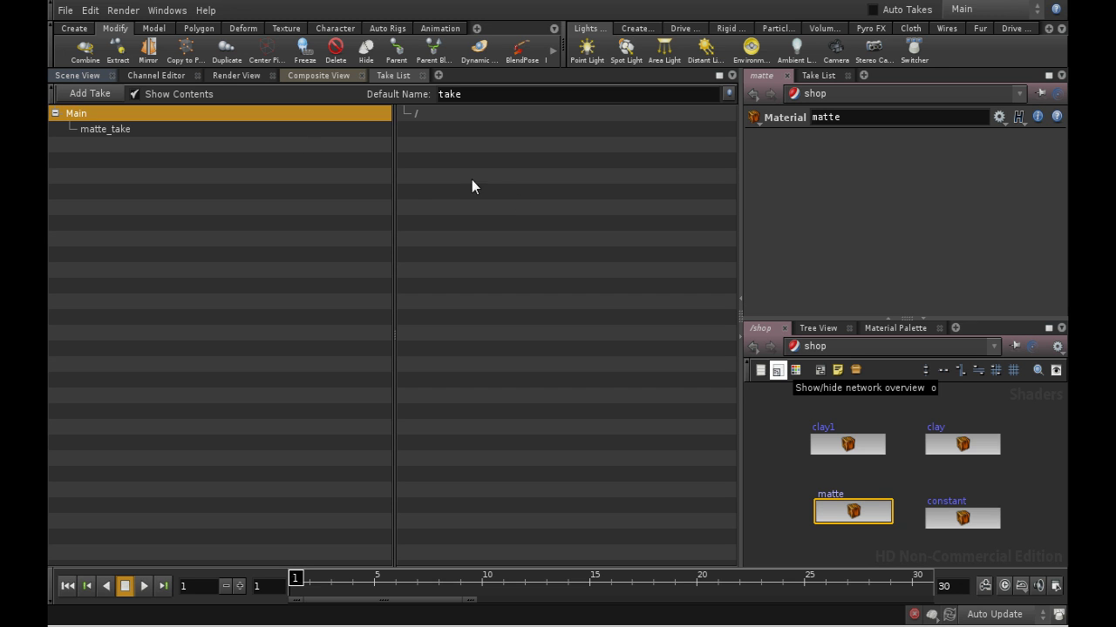
# Step: In matte_take, include the Material parameter of room_object1, pillar_object1 and sign_object1 in the take
pyautogui.click(281, 130)
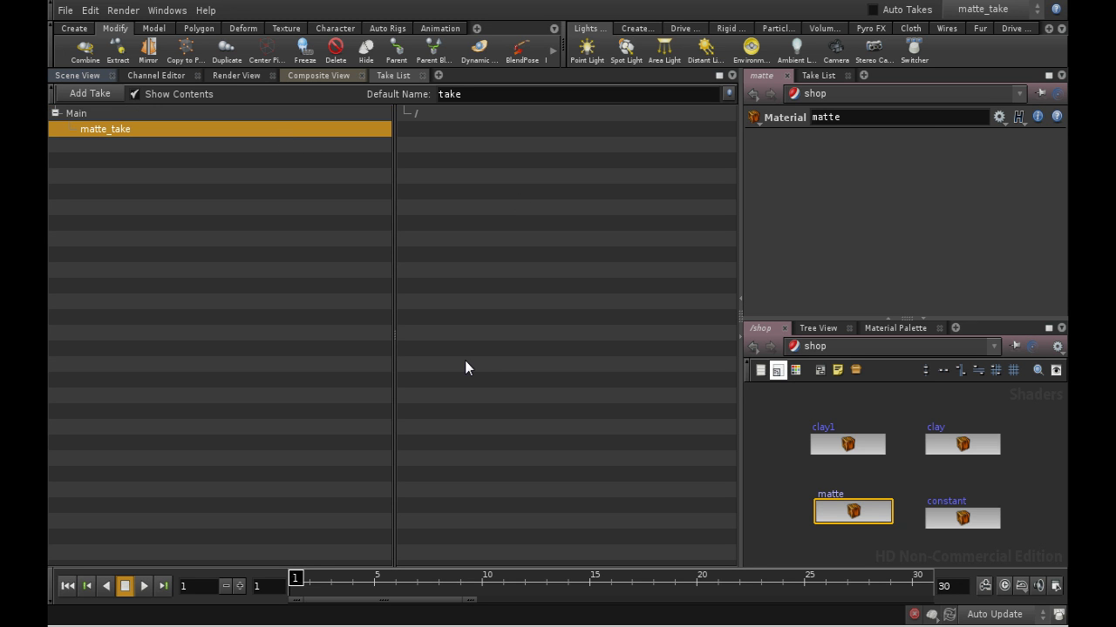
pyautogui.click(813, 346)
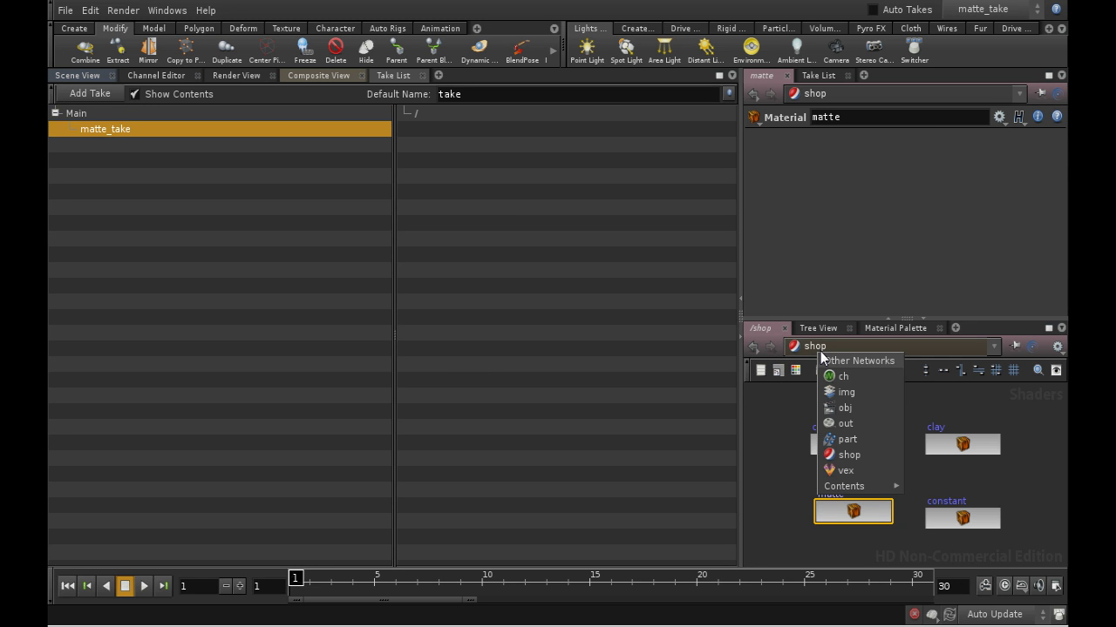
pyautogui.click(841, 410)
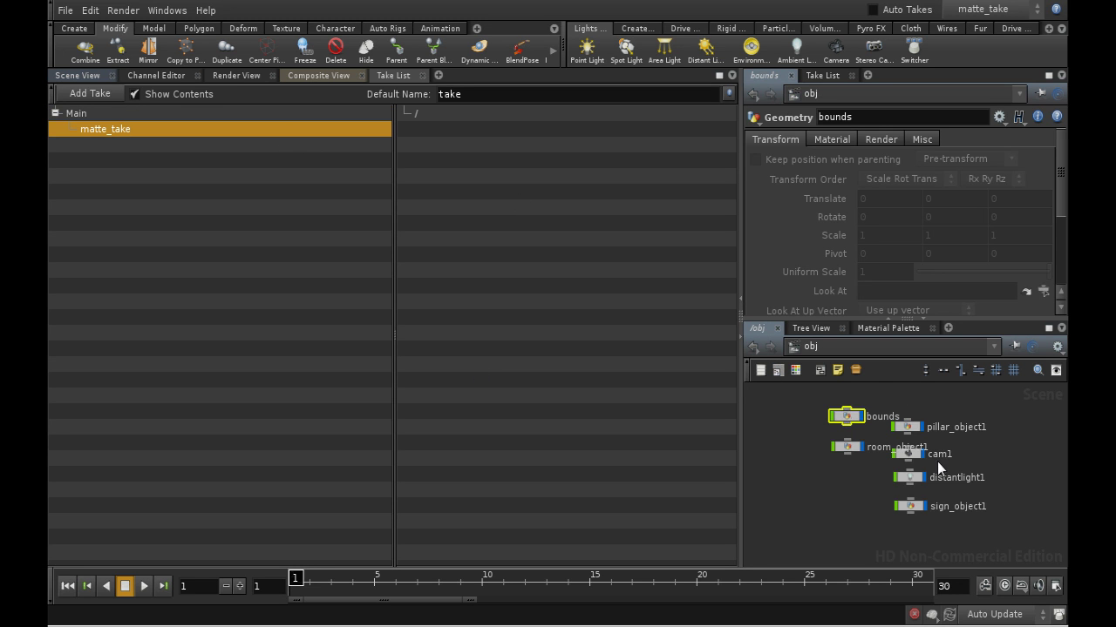
pyautogui.click(856, 478)
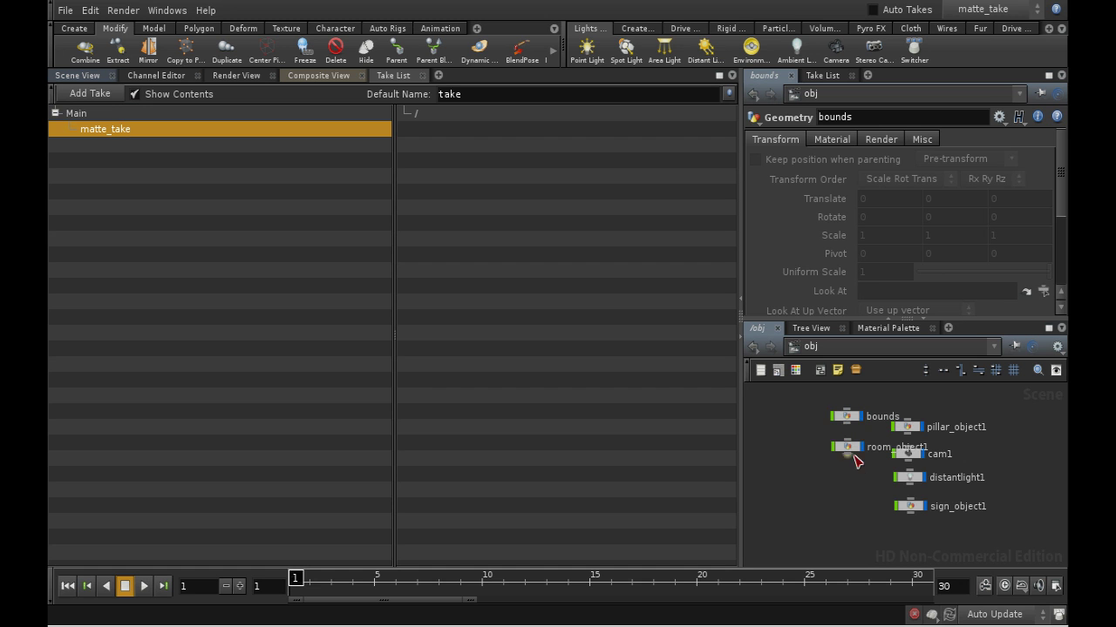
pyautogui.keyDown('shift'); pyautogui.click(907, 427); pyautogui.keyUp('shift')
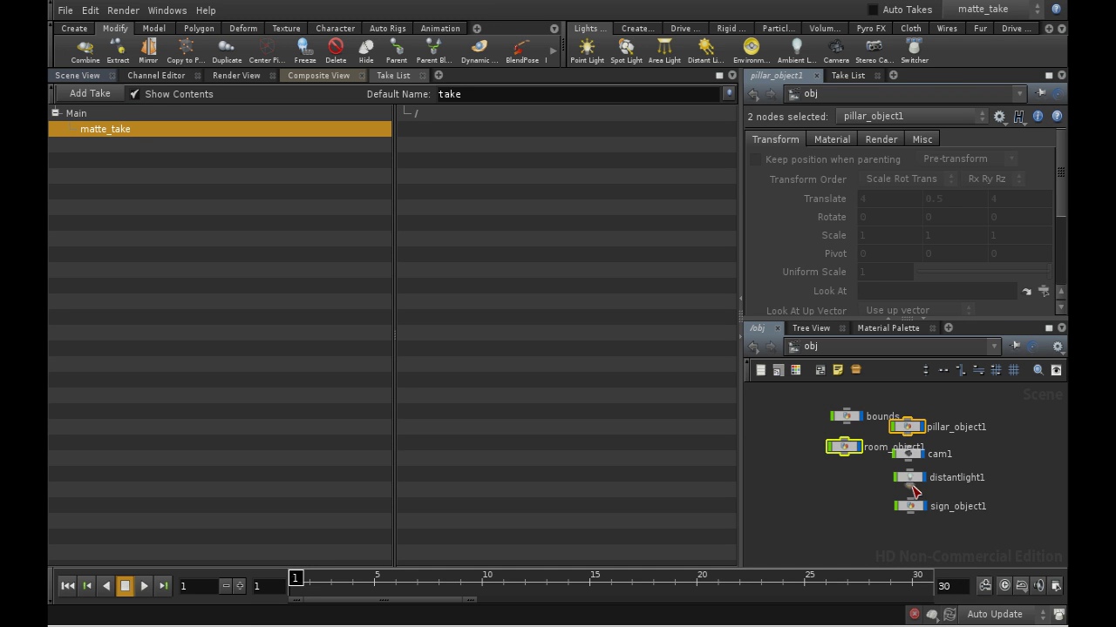
pyautogui.keyDown('shift'); pyautogui.click(911, 506); pyautogui.keyUp('shift')
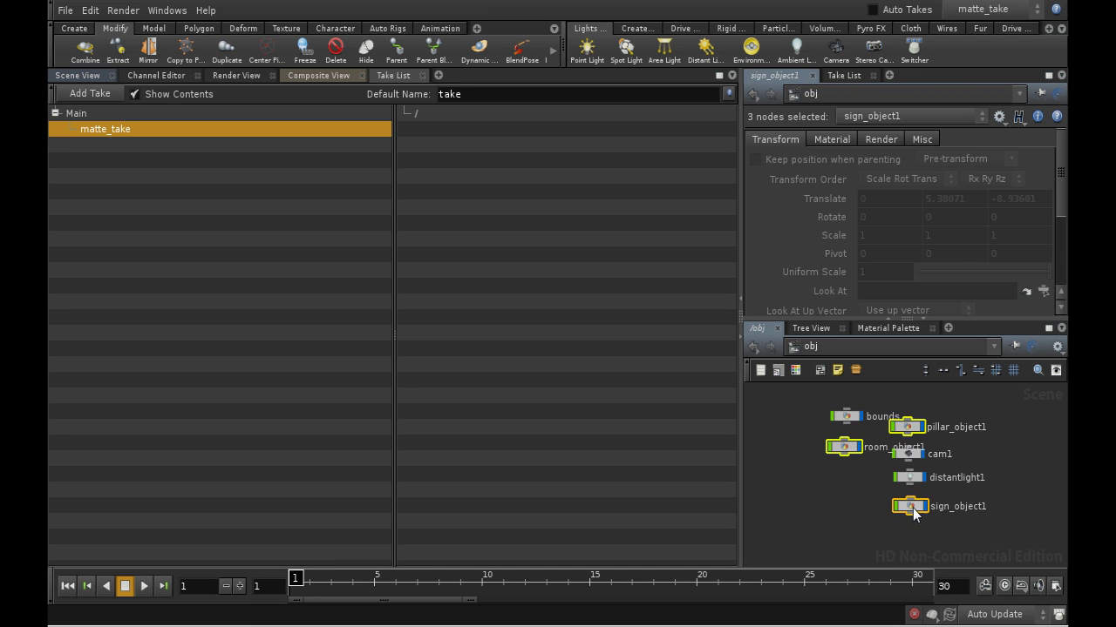
pyautogui.click(832, 140)
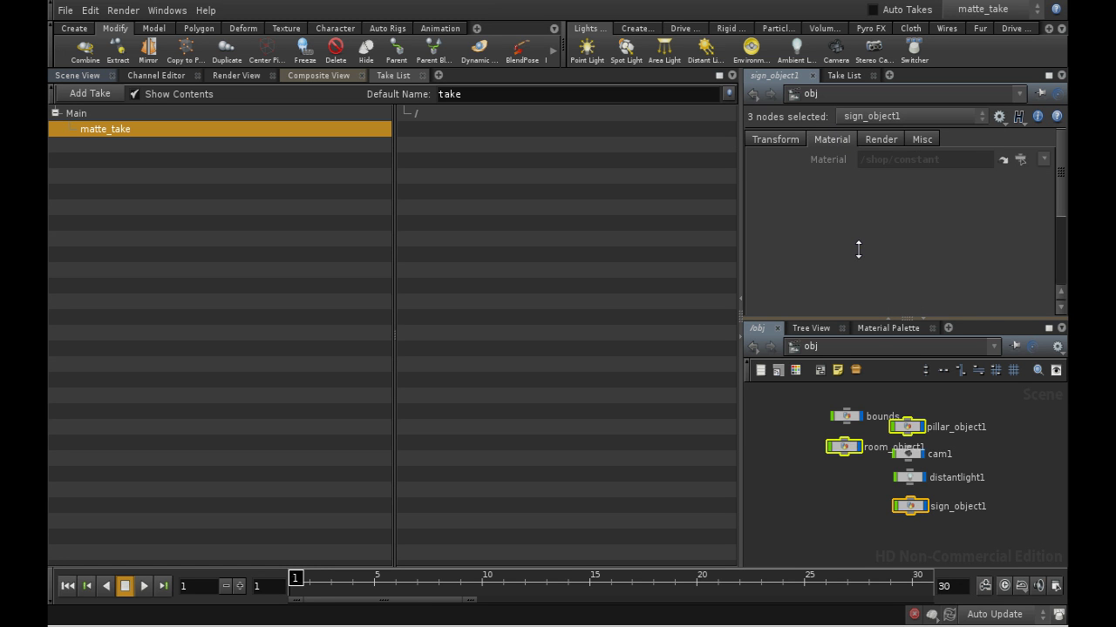
pyautogui.rightClick(825, 160)
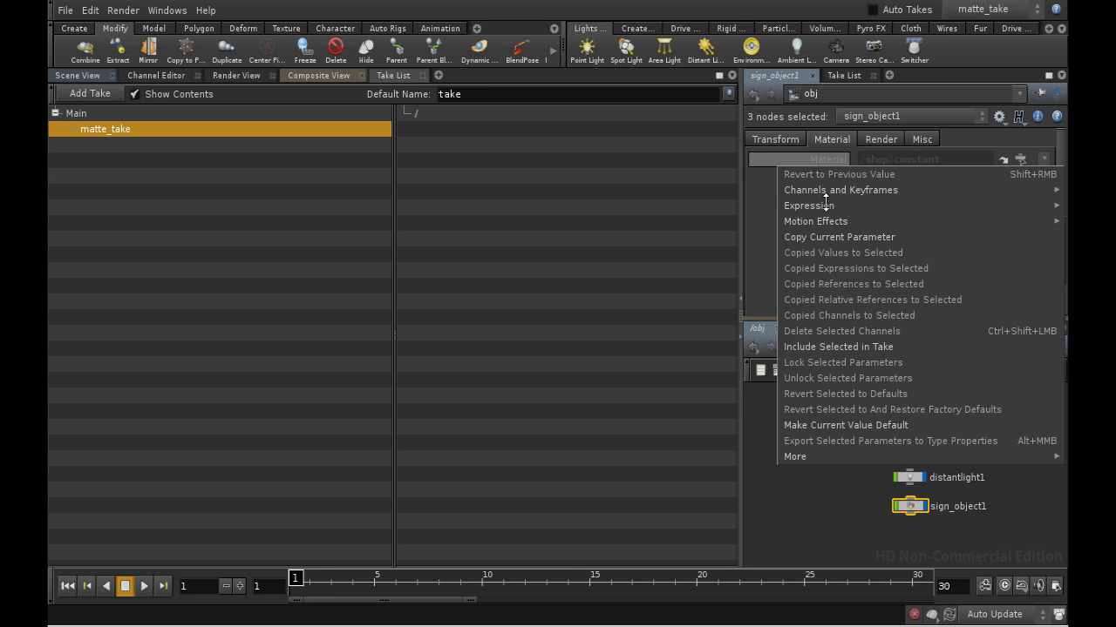
pyautogui.click(842, 347)
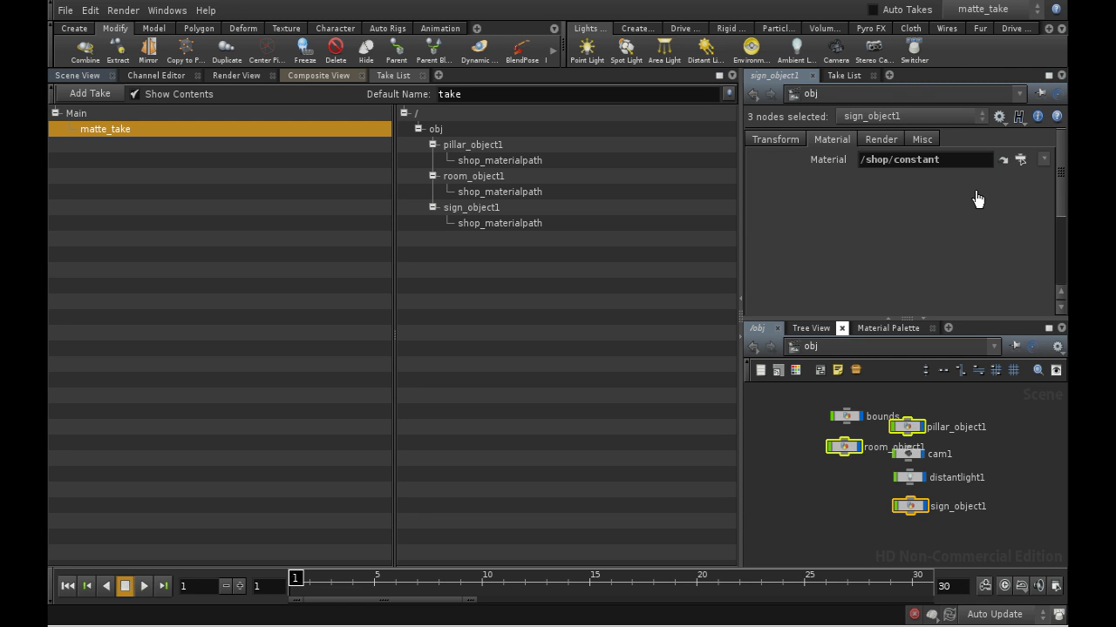
# Step: Assign the /shop/matte material to the three selected objects in matte_take
pyautogui.click(1020, 161)
pyautogui.click(925, 116)
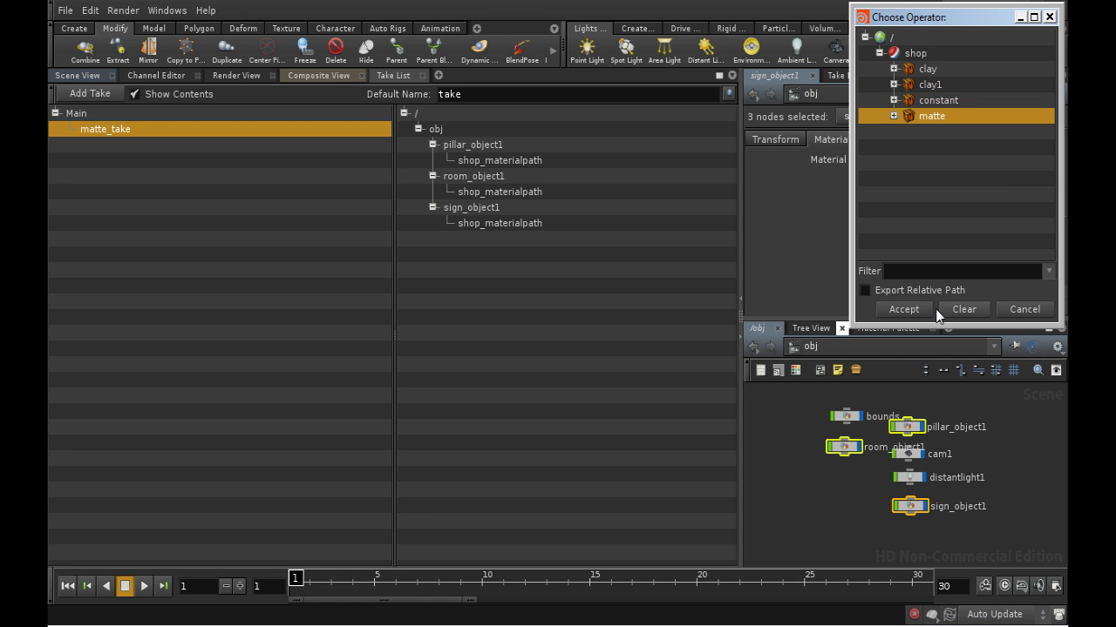
pyautogui.click(902, 310)
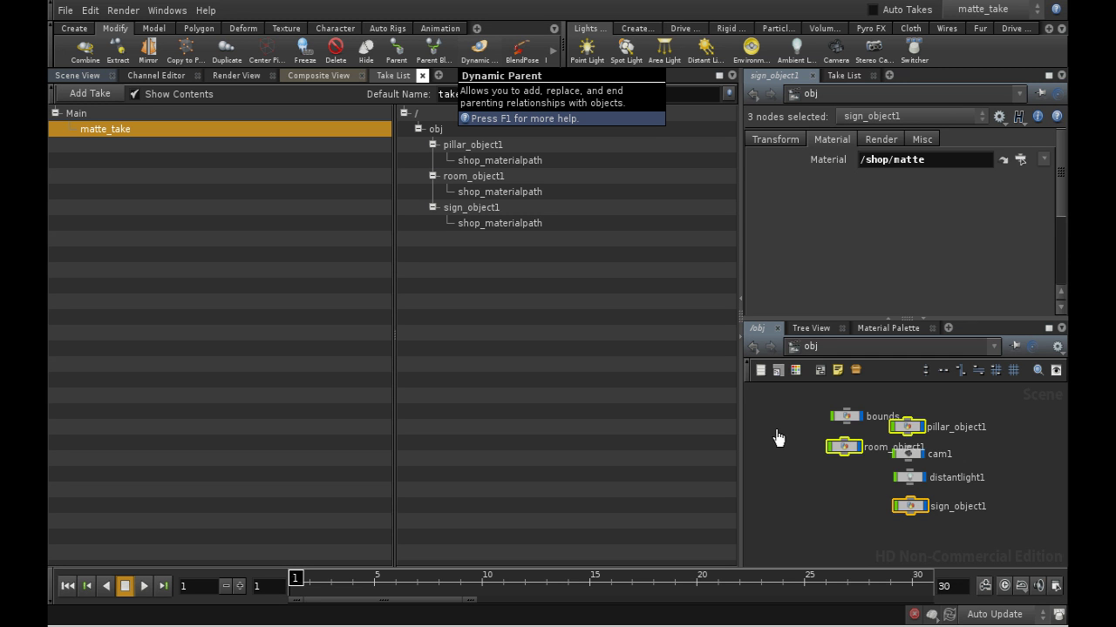
# Step: Add a Mantra render node to the out network and name it mantra_normal
pyautogui.click(799, 349)
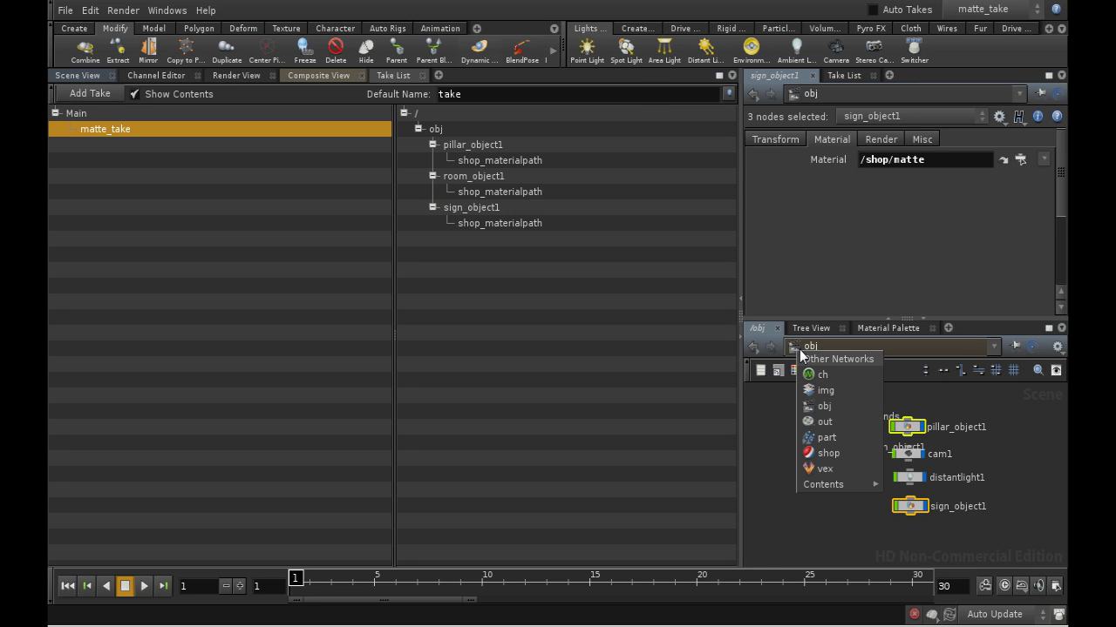
pyautogui.click(823, 422)
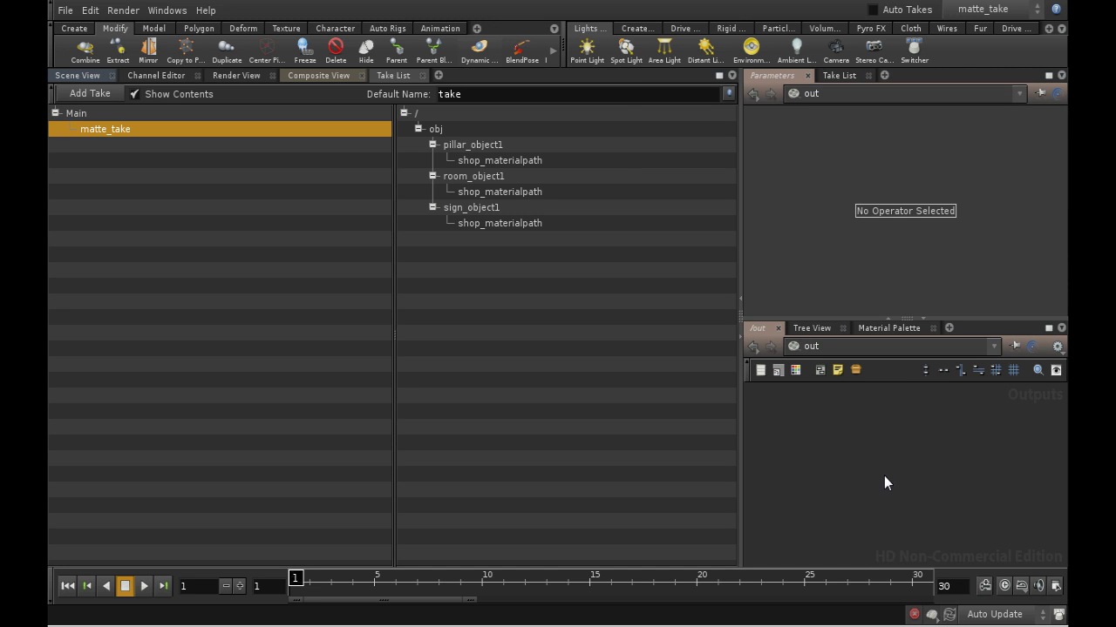
pyautogui.press('Tab')
pyautogui.write('ma')
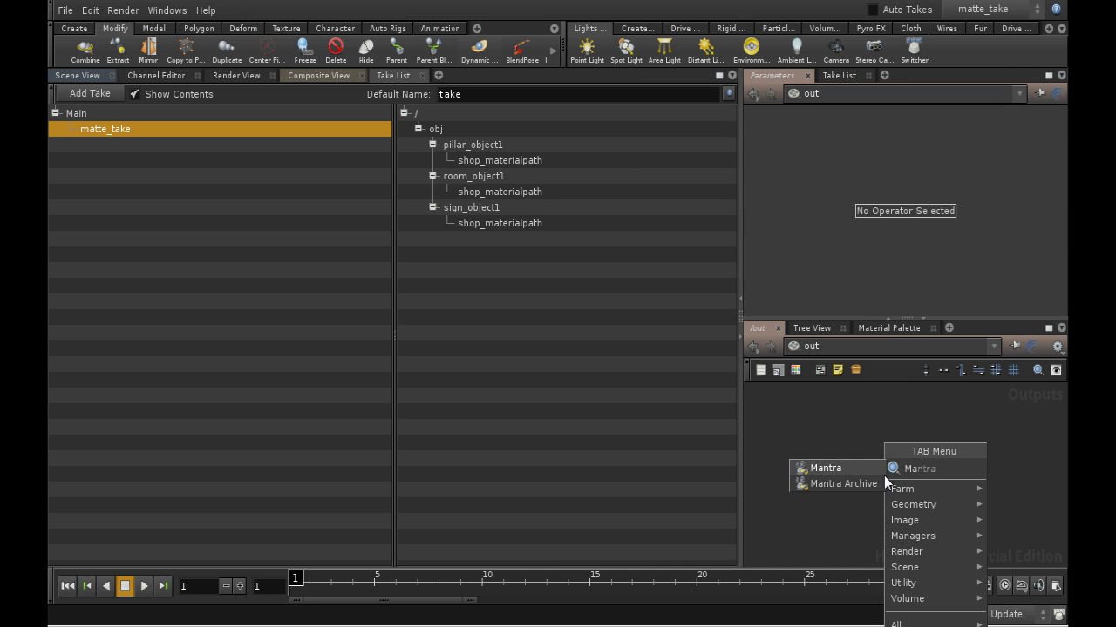
pyautogui.click(846, 467)
pyautogui.click(909, 457)
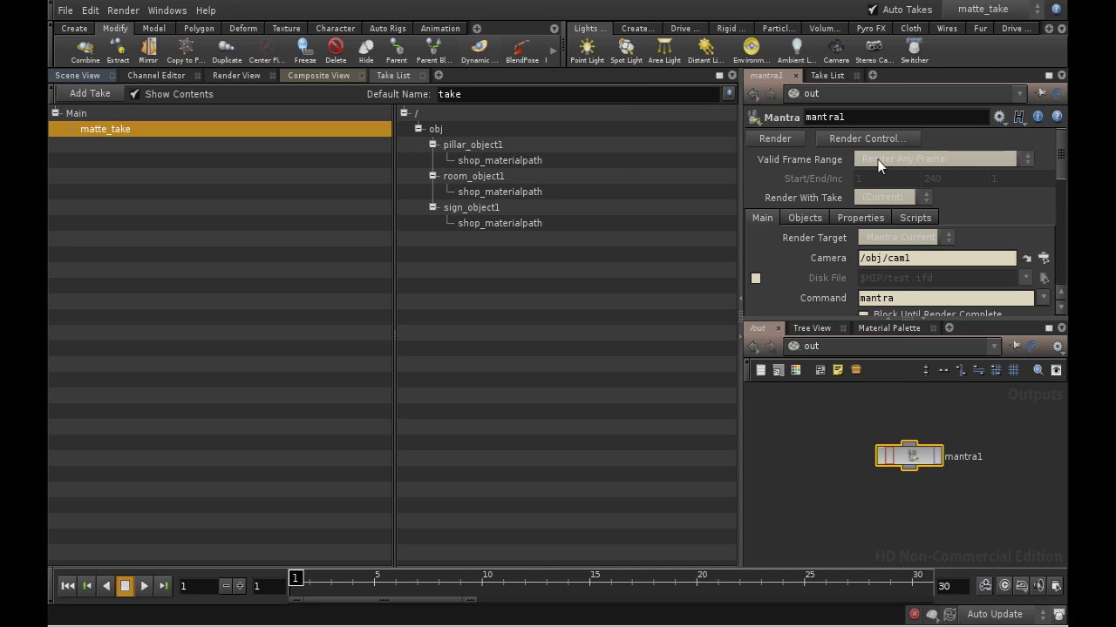
pyautogui.click(861, 117)
pyautogui.write('mantra_normal')
pyautogui.press('Return')
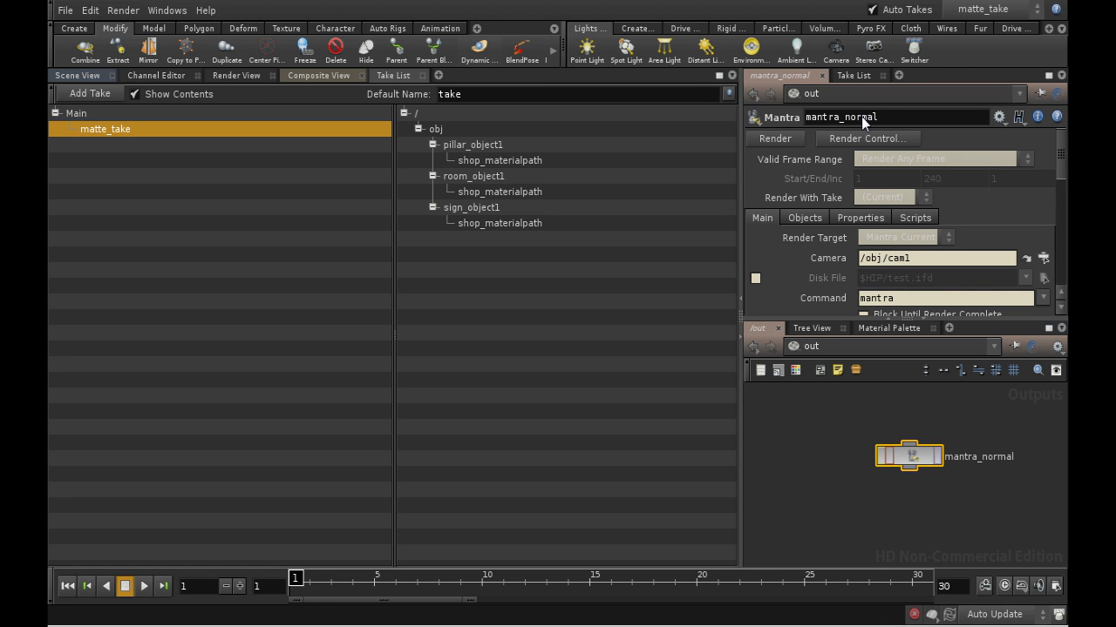
# Step: Make Main the current take
pyautogui.click(981, 9)
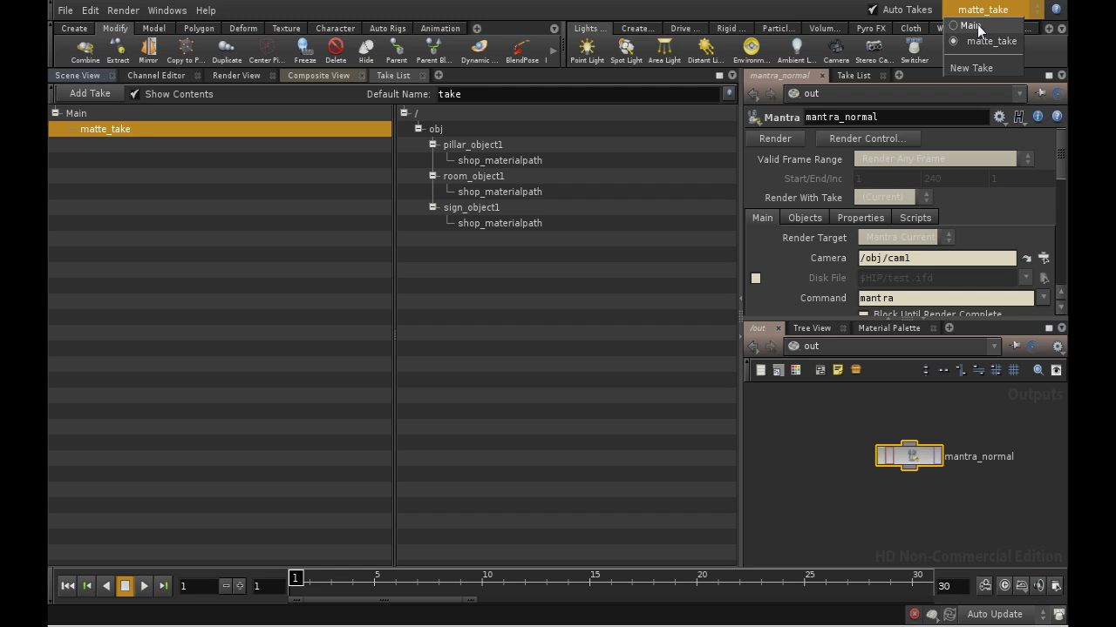
pyautogui.click(970, 26)
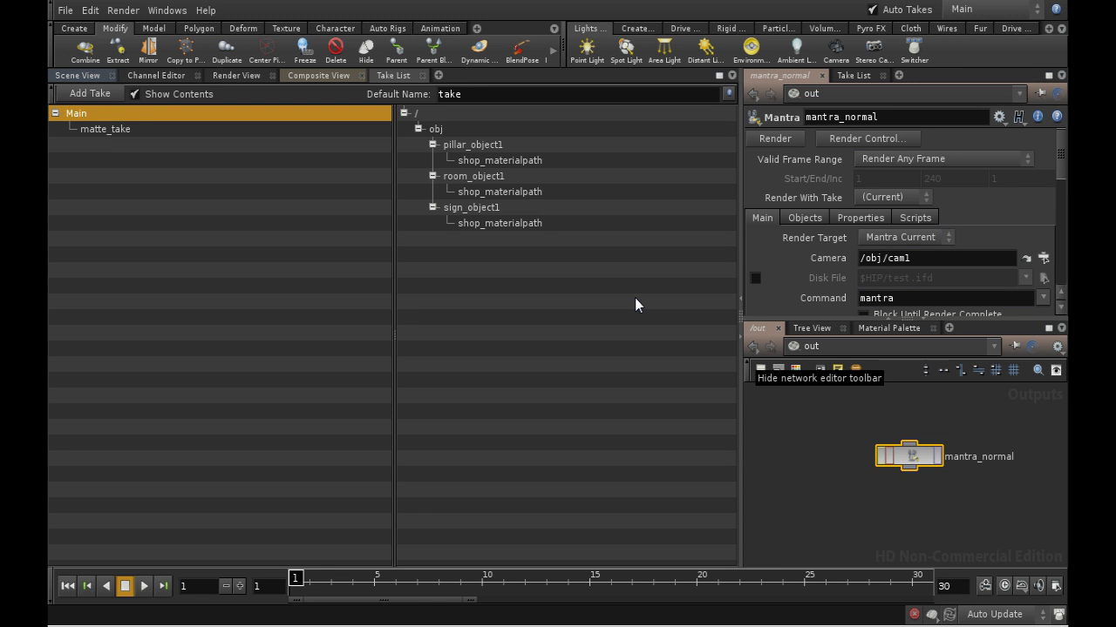
pyautogui.click(961, 9)
pyautogui.click(970, 27)
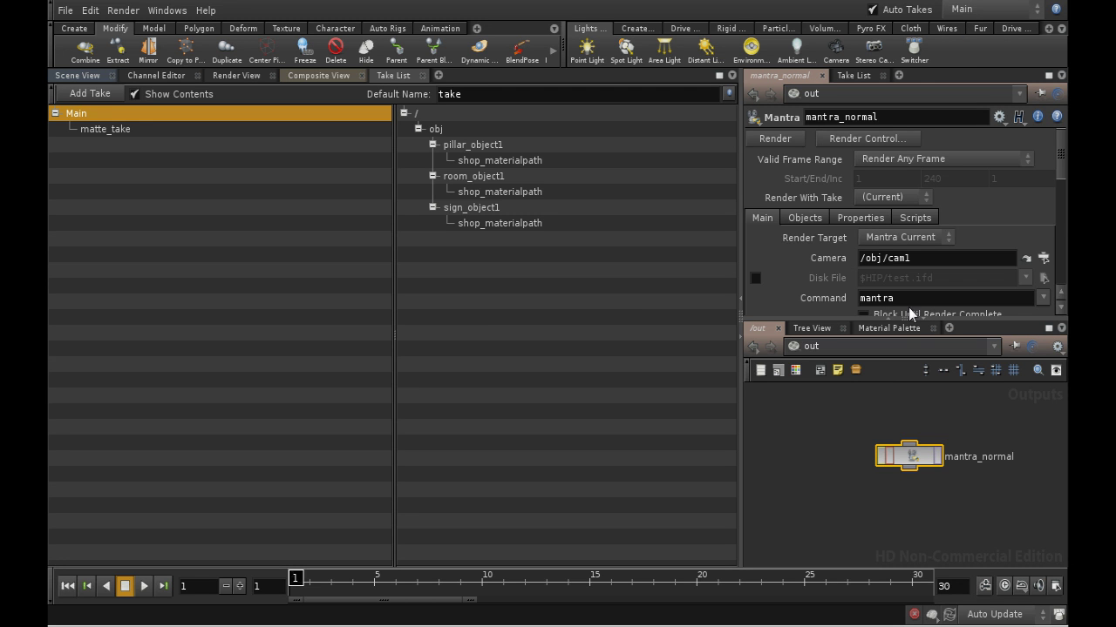
# Step: Render mantra_normal at natural resolution and normal quality, check the image and minimize the MPlay window
pyautogui.moveTo(917, 462); pyautogui.dragTo(902, 459)
pyautogui.click(924, 463)
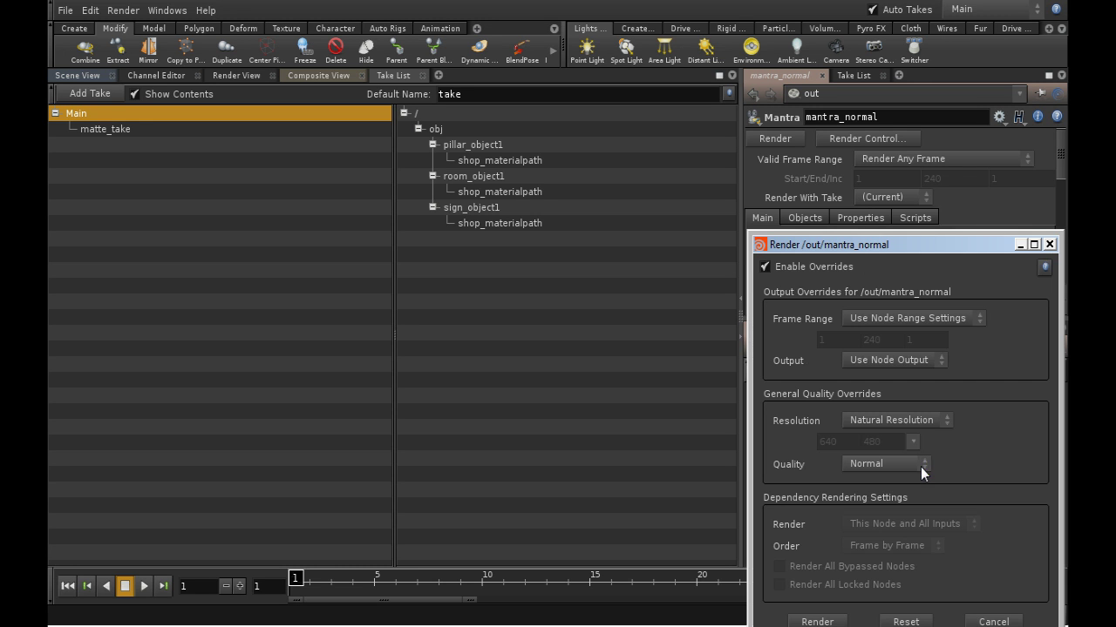
pyautogui.click(842, 621)
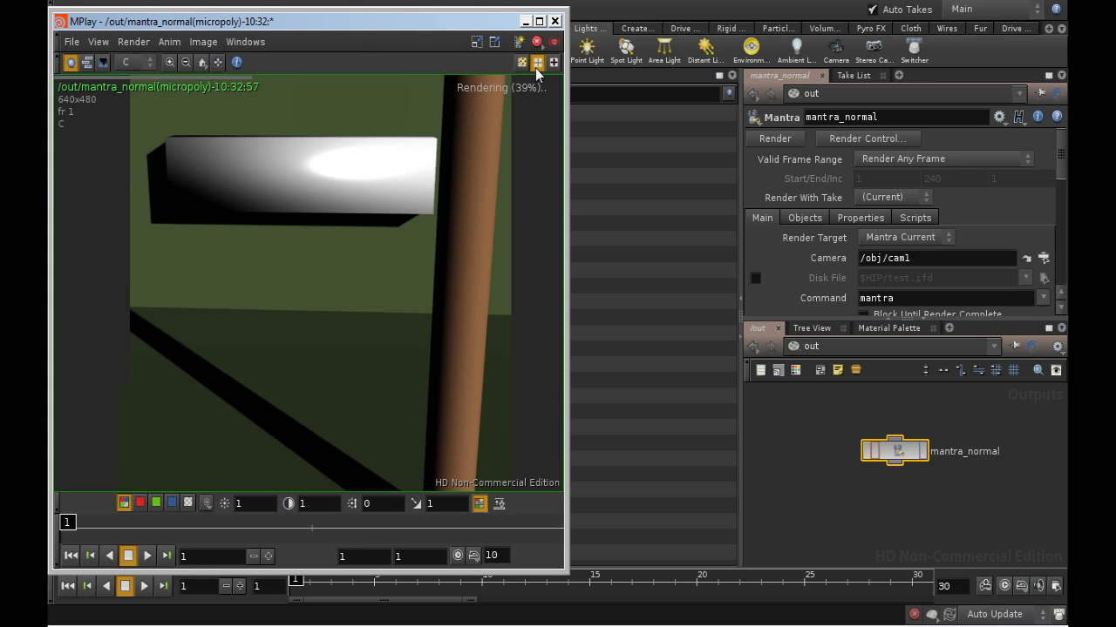
pyautogui.click(524, 21)
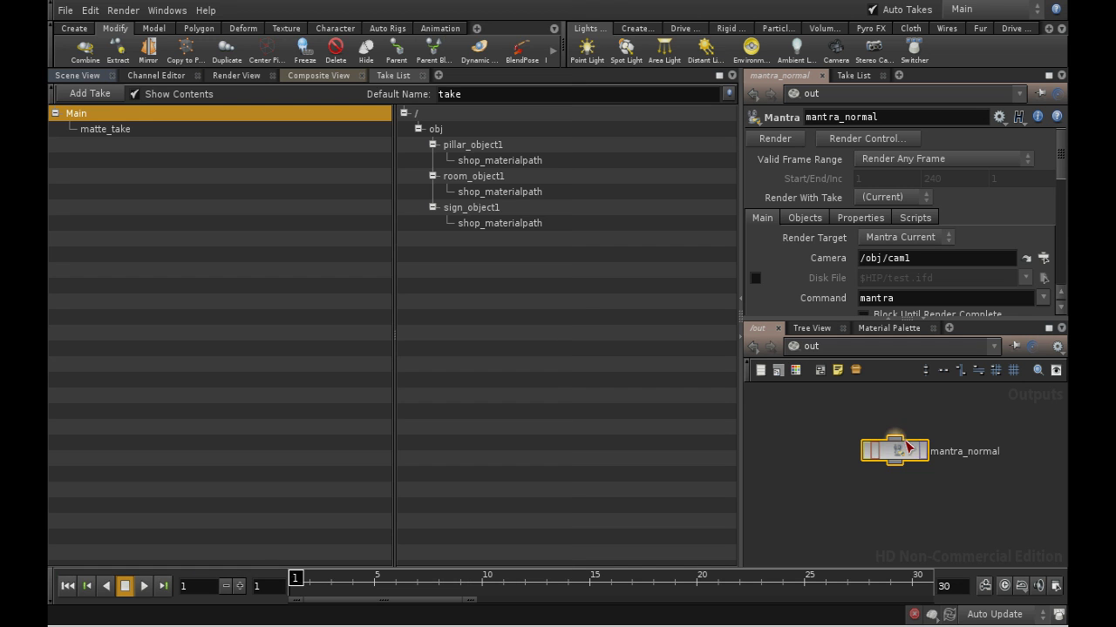
# Step: Add the bounds object to the Exclude Objects of mantra_normal
pyautogui.click(809, 217)
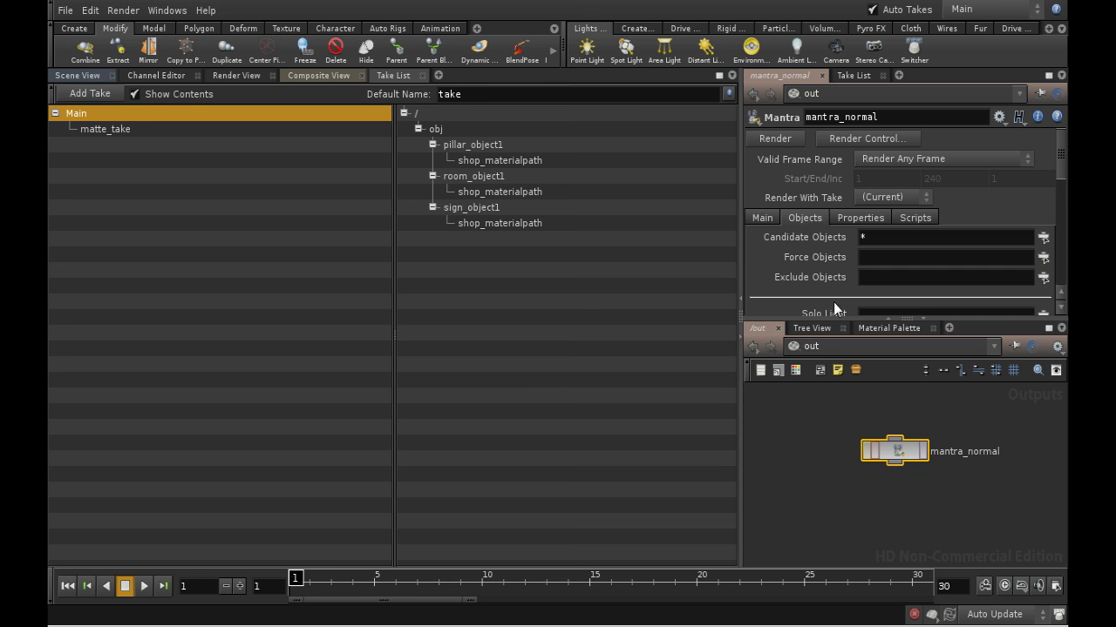
pyautogui.click(1050, 277)
pyautogui.click(765, 67)
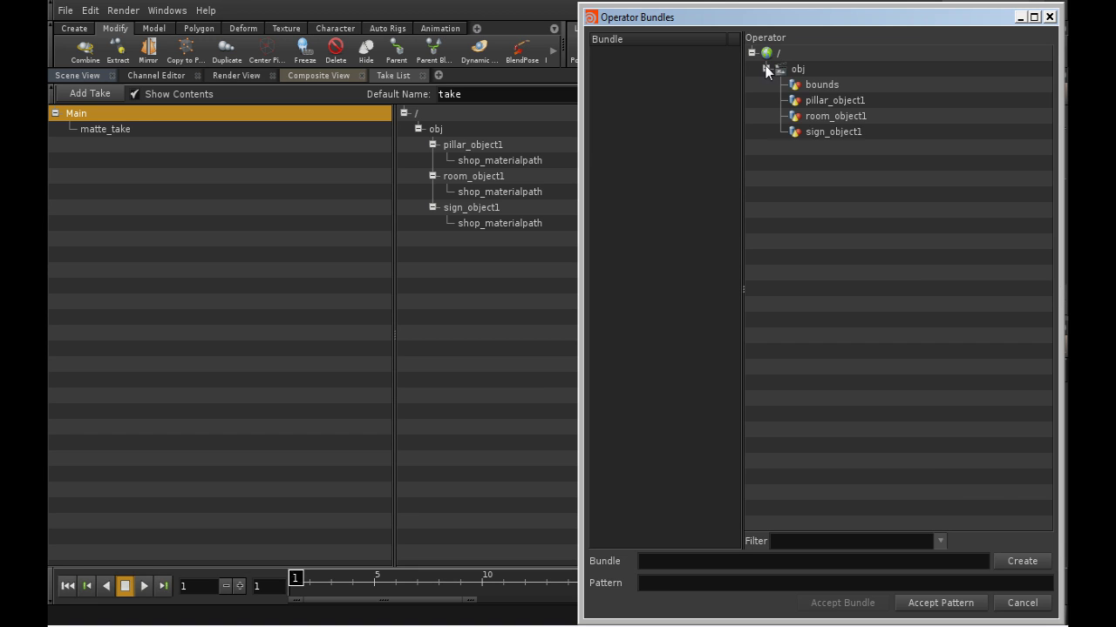
pyautogui.click(828, 86)
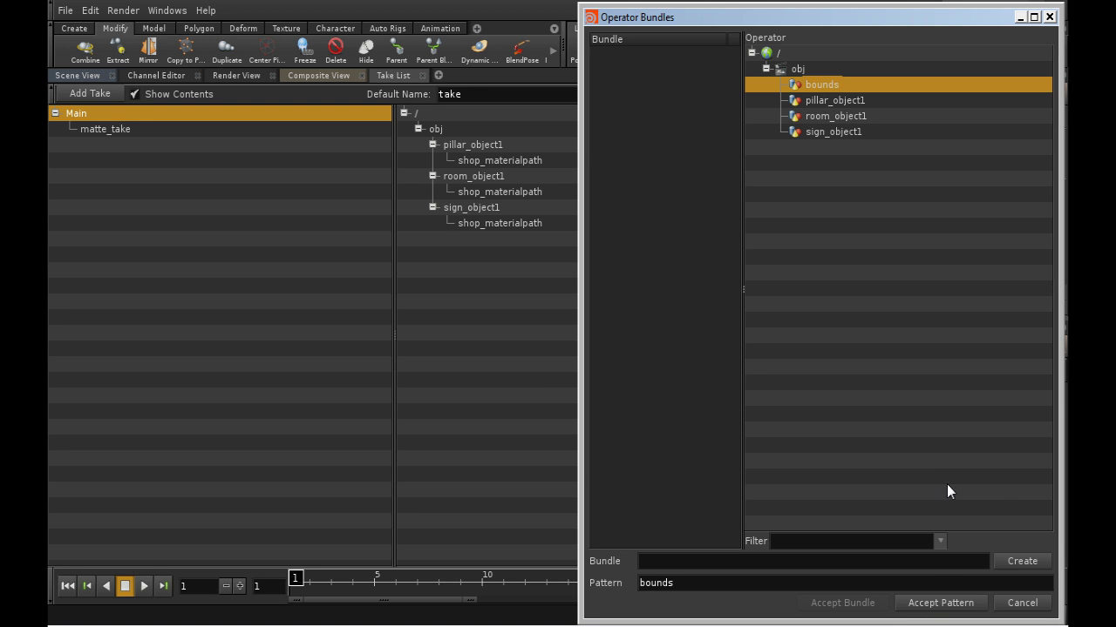
pyautogui.click(943, 603)
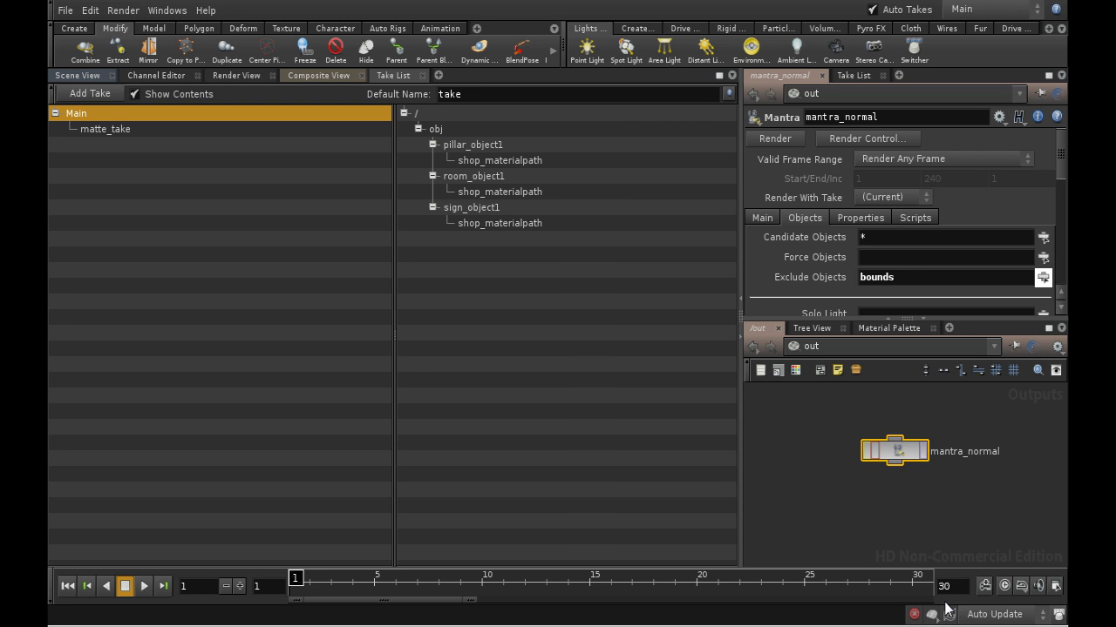
# Step: Render mantra_normal again without the bounds object and examine the Houdini sign in the image
pyautogui.click(929, 455)
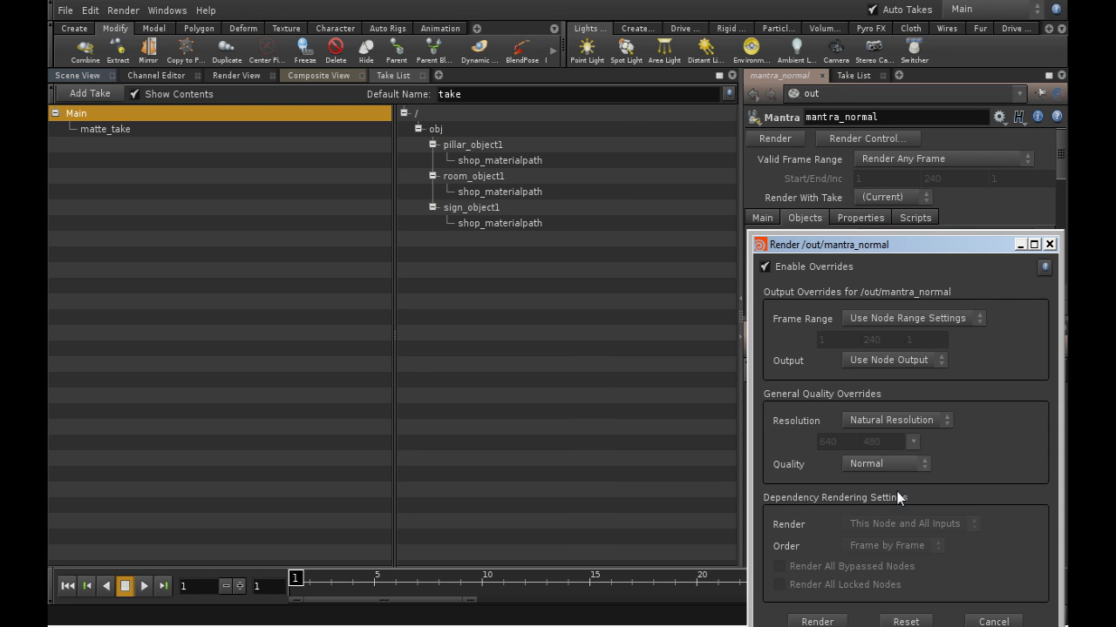
pyautogui.click(816, 621)
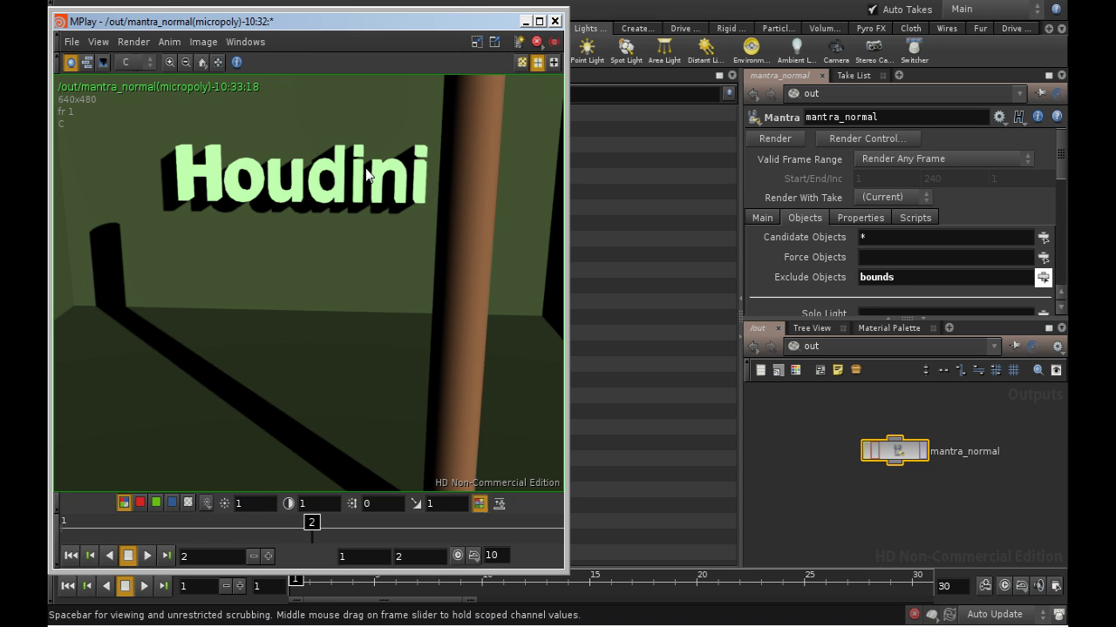
pyautogui.click(592, 286)
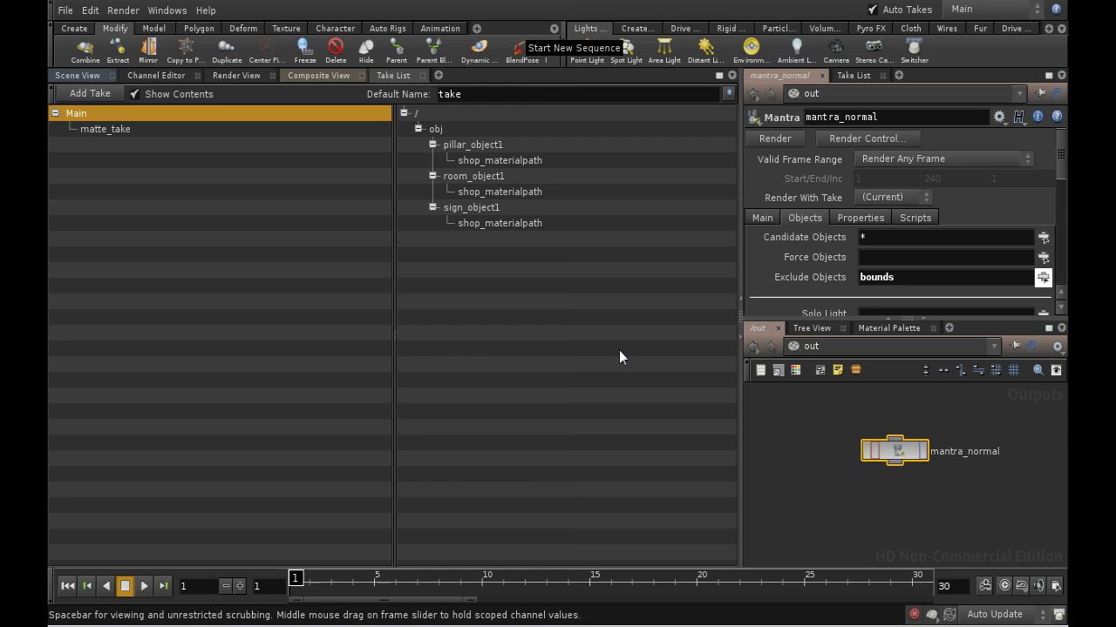
# Step: Add a Light Linker pane next to the Take List
pyautogui.click(437, 77)
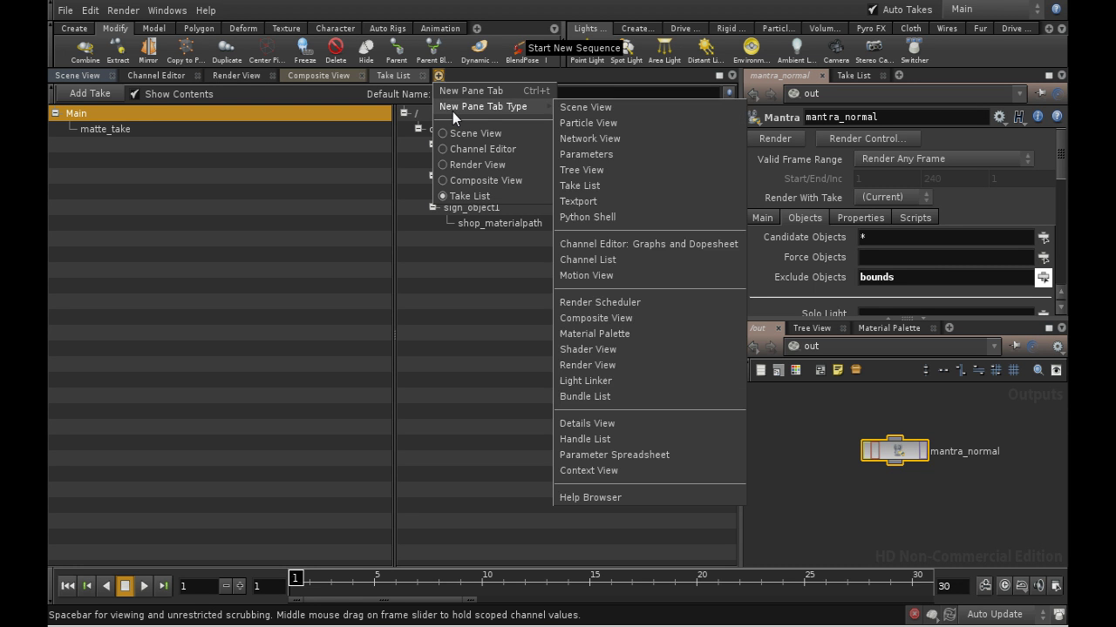
pyautogui.click(437, 76)
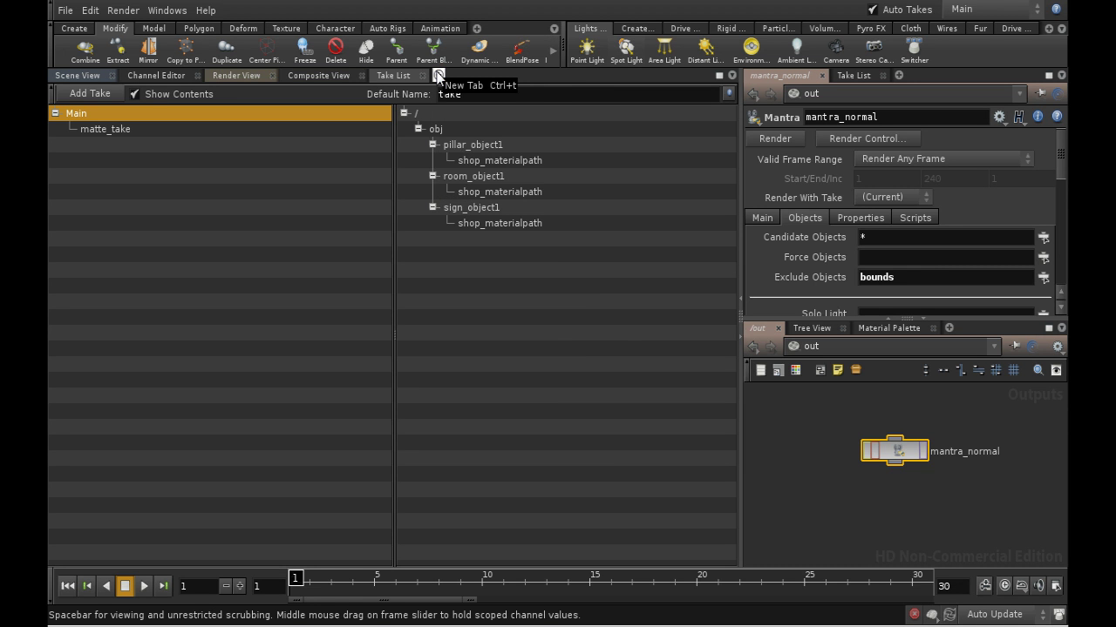
pyautogui.click(439, 76)
pyautogui.moveTo(492, 108)
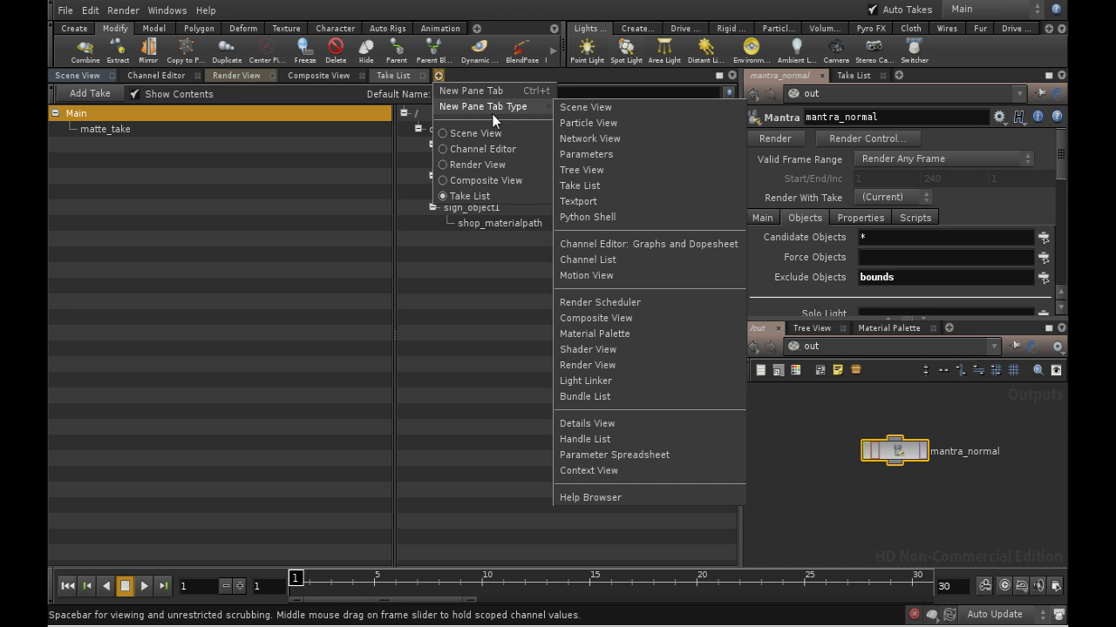
pyautogui.click(618, 384)
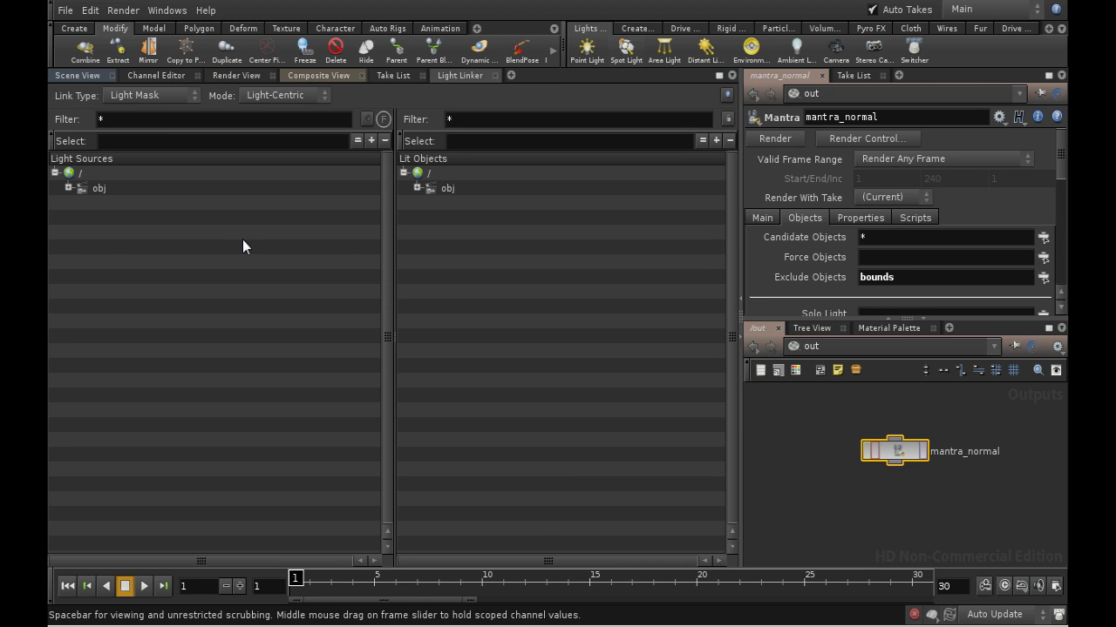
# Step: Exclude sign_object1 from the shadow casters of distantlight1 using the Shadow Mask link type
pyautogui.click(69, 188)
pyautogui.click(156, 207)
pyautogui.click(191, 97)
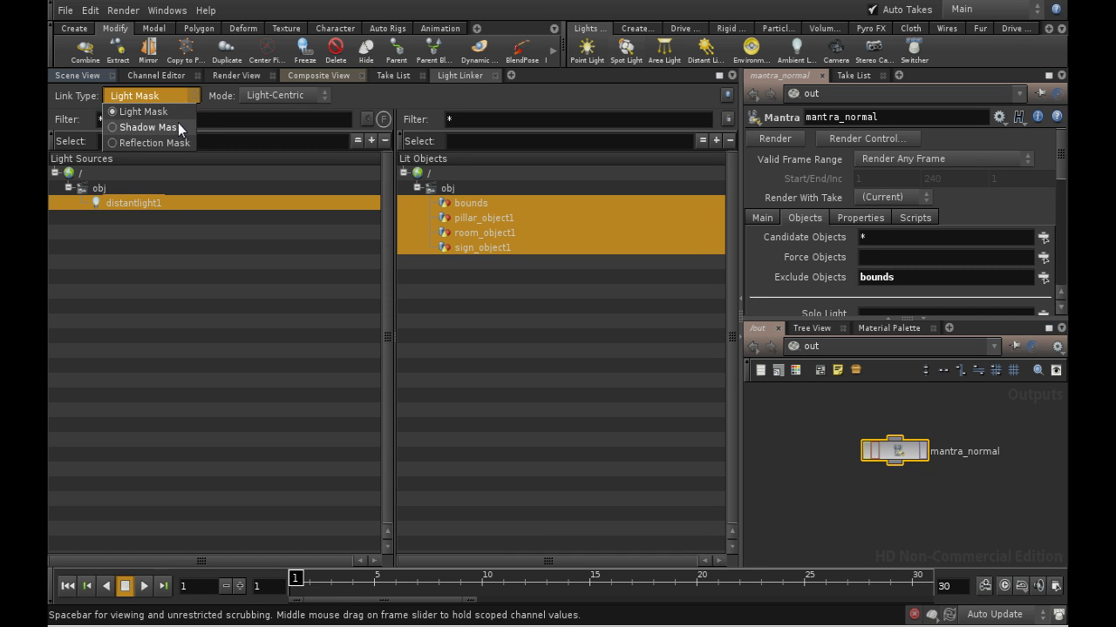
pyautogui.click(178, 124)
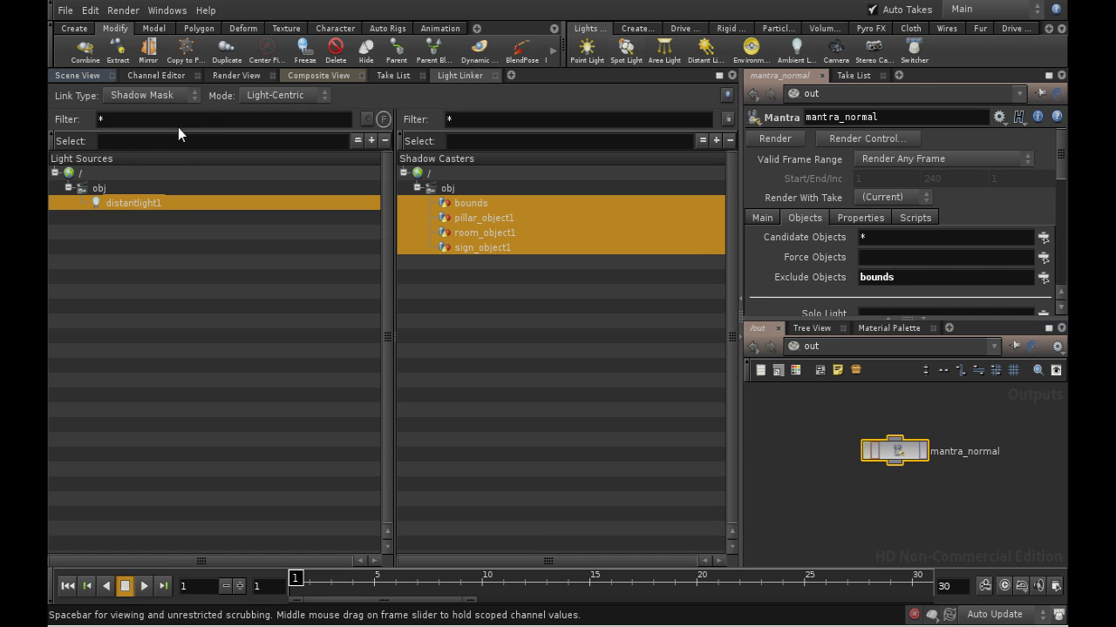
pyautogui.keyDown('ctrl'); pyautogui.click(490, 250); pyautogui.keyUp('ctrl')
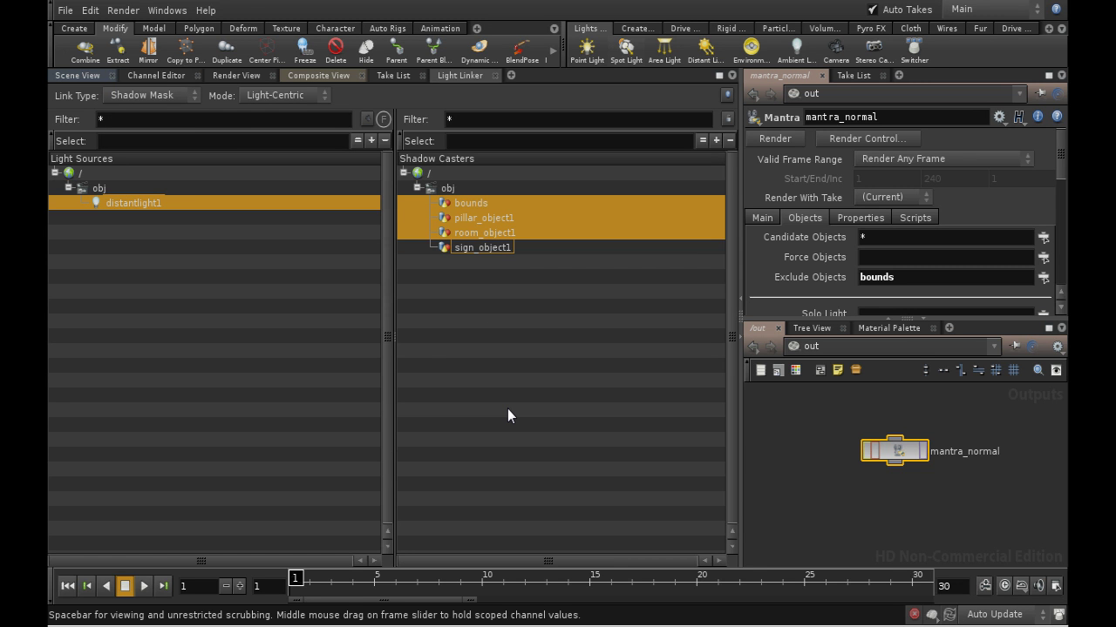
# Step: Render mantra_normal at natural resolution and normal quality, check the sign's shadow and minimize the MPlay window
pyautogui.click(922, 448)
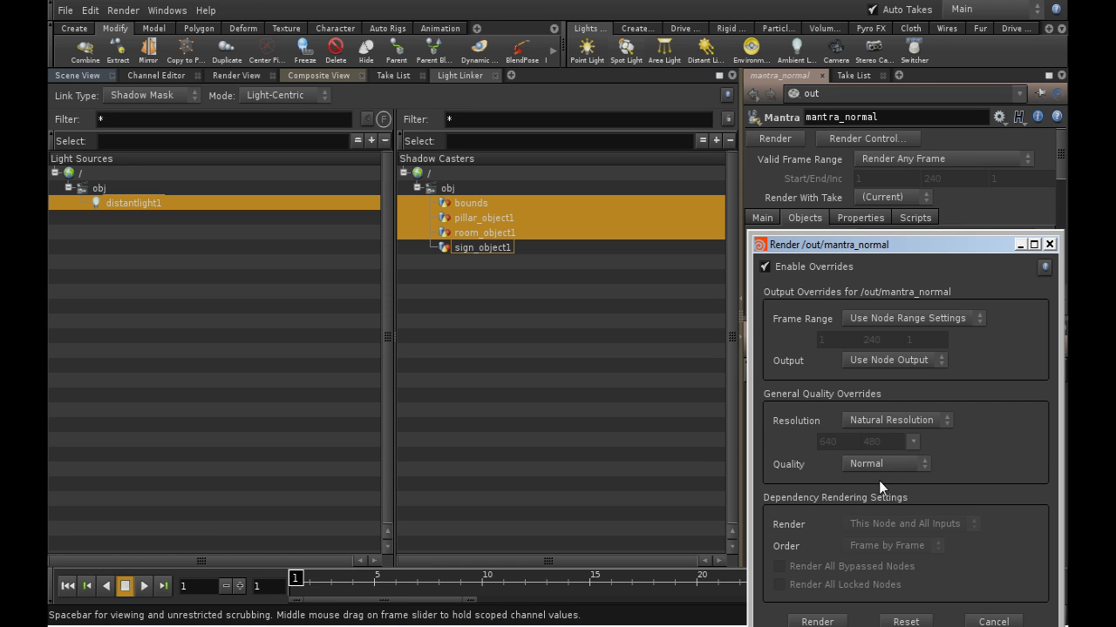
pyautogui.click(828, 621)
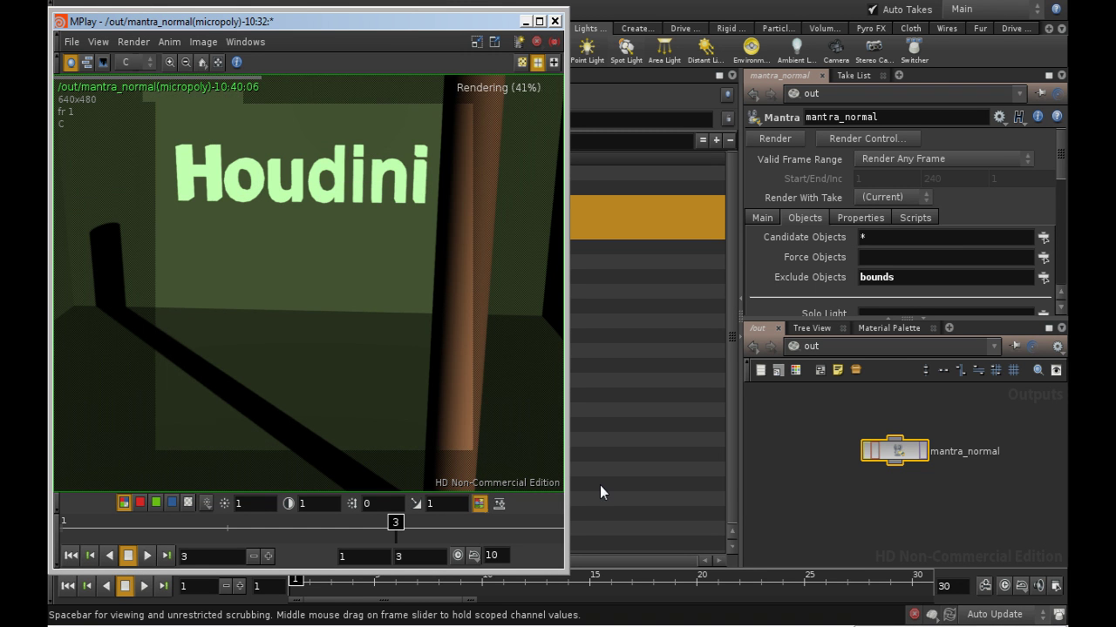
pyautogui.click(526, 22)
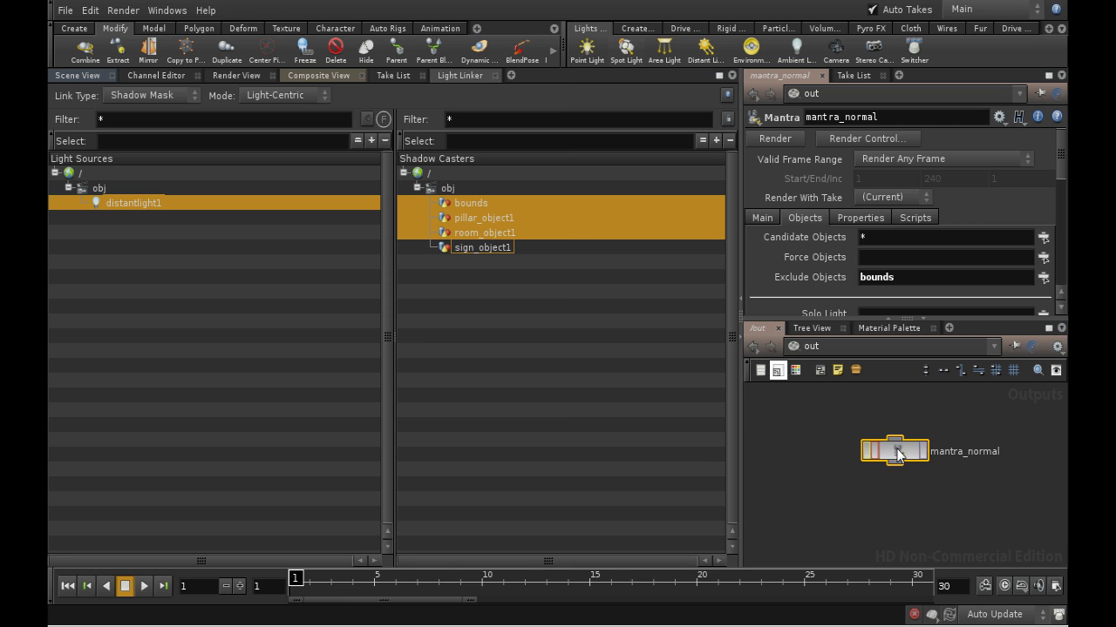
# Step: Set mantra_normal to render the frame range 1 to 30 and output to $HIP/normal.$F3.pic
pyautogui.click(943, 162)
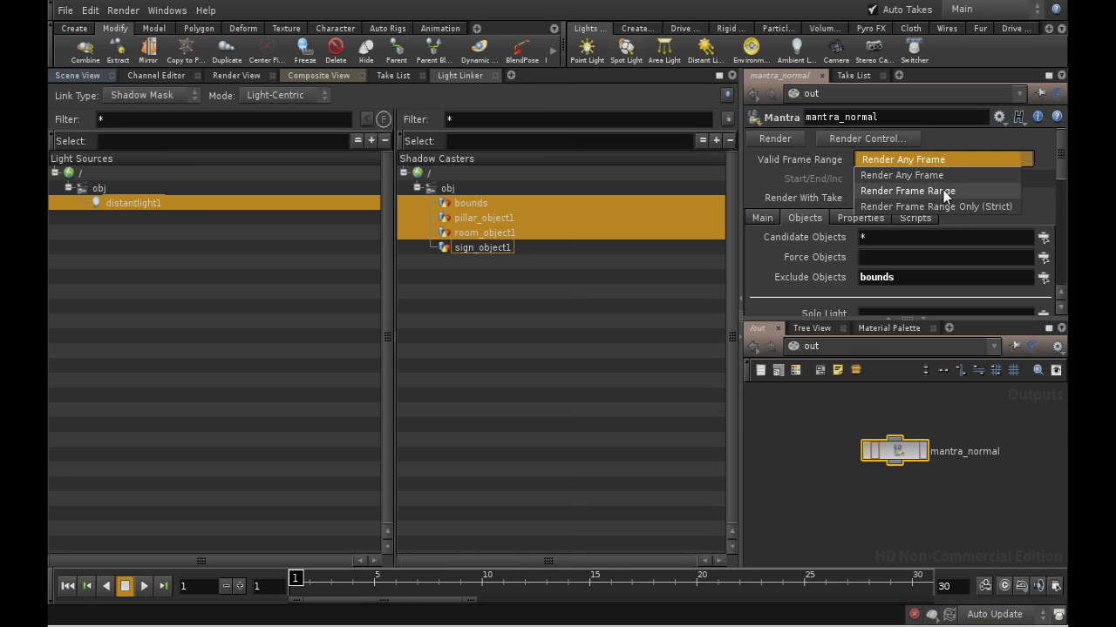
pyautogui.click(943, 190)
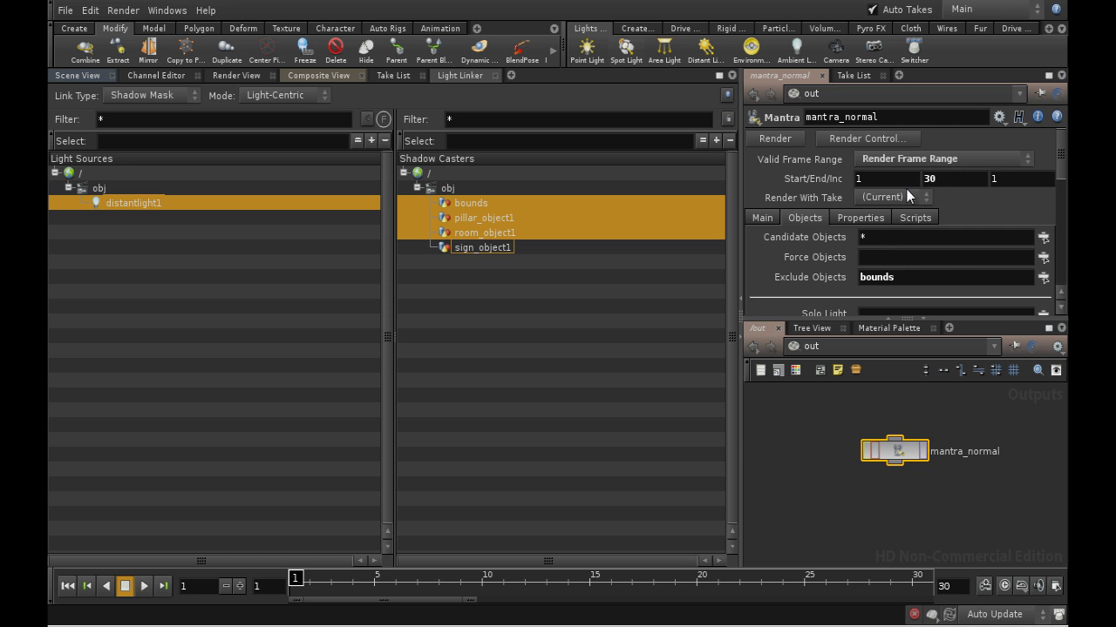
pyautogui.click(859, 220)
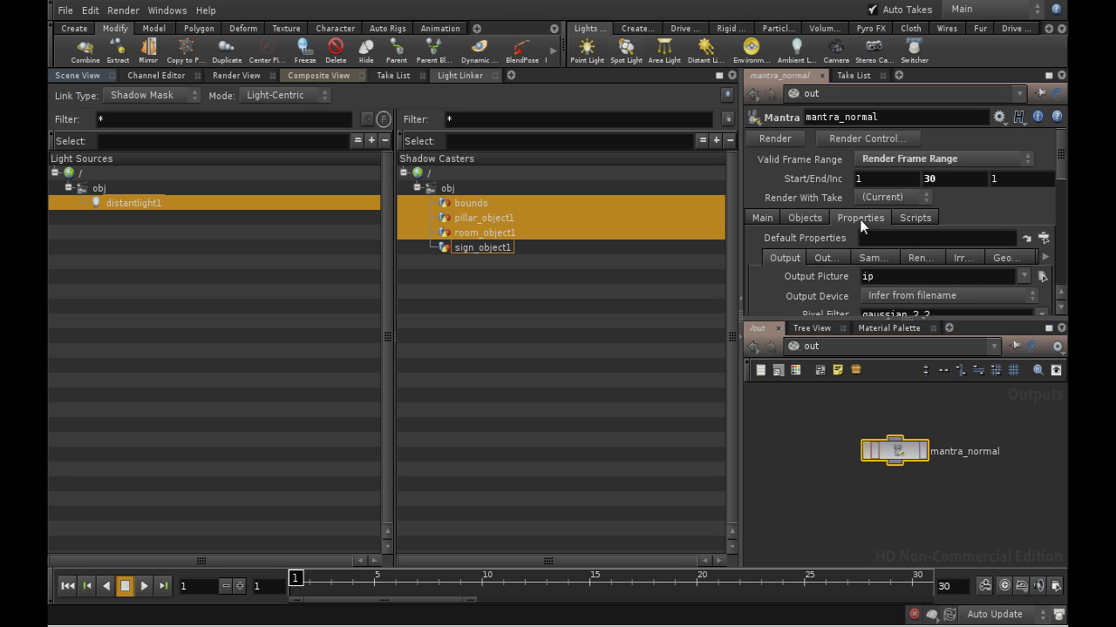
pyautogui.click(835, 259)
pyautogui.click(789, 257)
pyautogui.click(1043, 276)
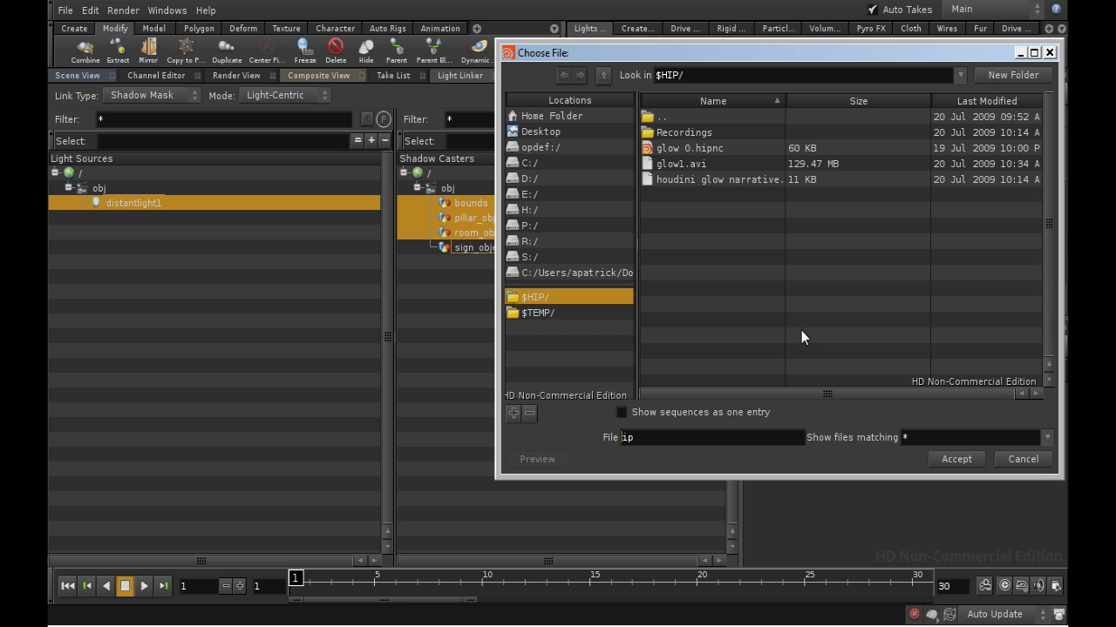
pyautogui.moveTo(701, 439); pyautogui.dragTo(565, 446)
pyautogui.write('normal.$F3.pic')
pyautogui.click(980, 459)
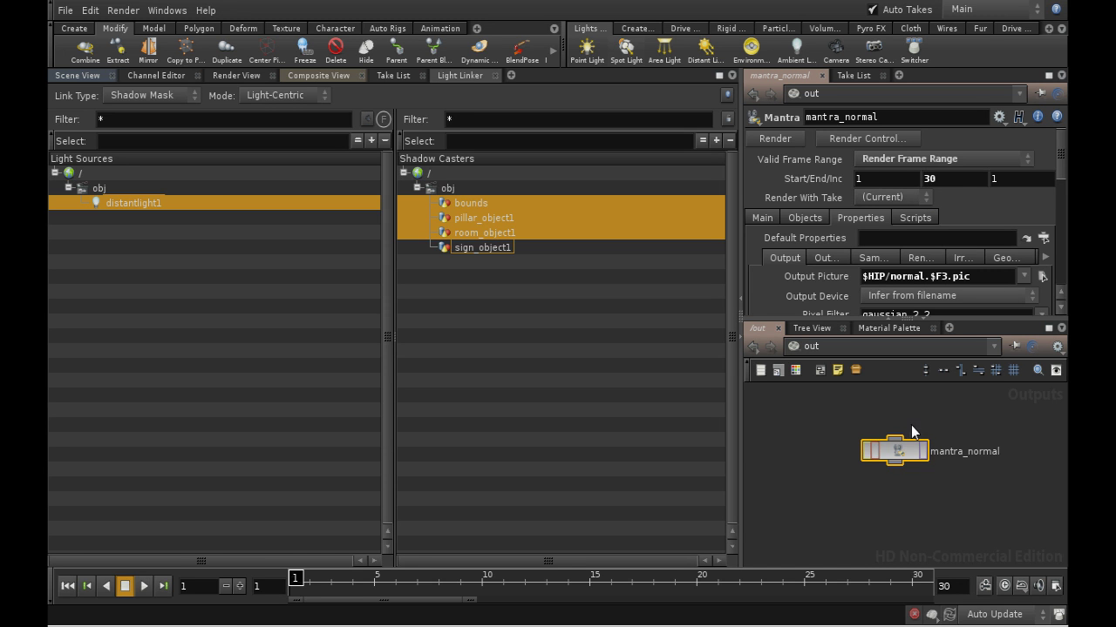
# Step: Add a second Mantra render node below mantra_normal and name it mantra_sign
pyautogui.moveTo(905, 453); pyautogui.dragTo(902, 435)
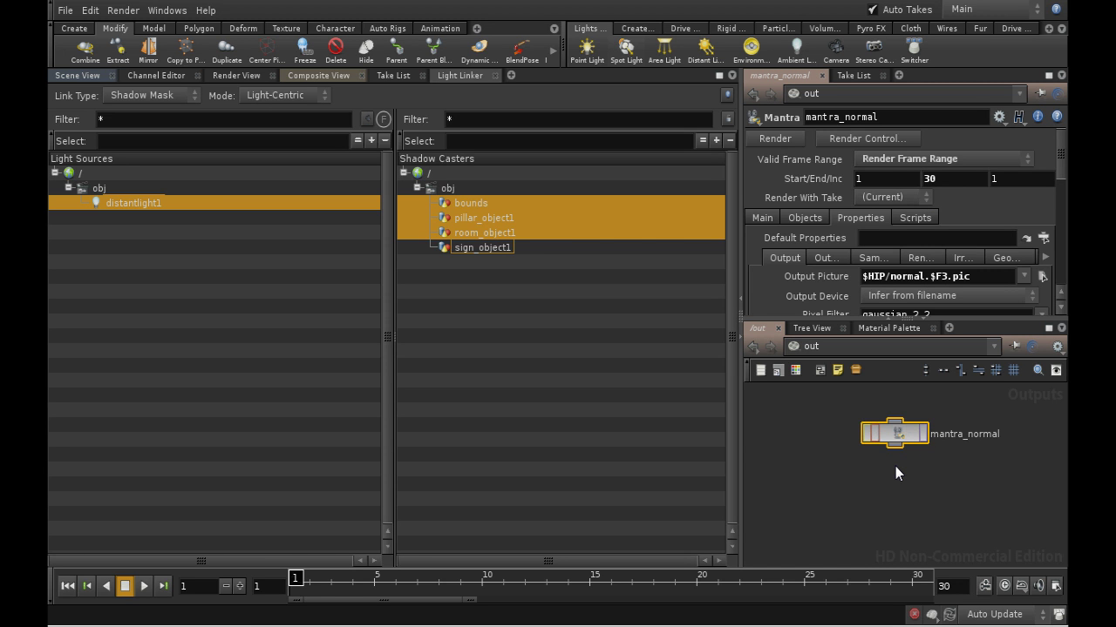
pyautogui.press('Tab')
pyautogui.write('Ma')
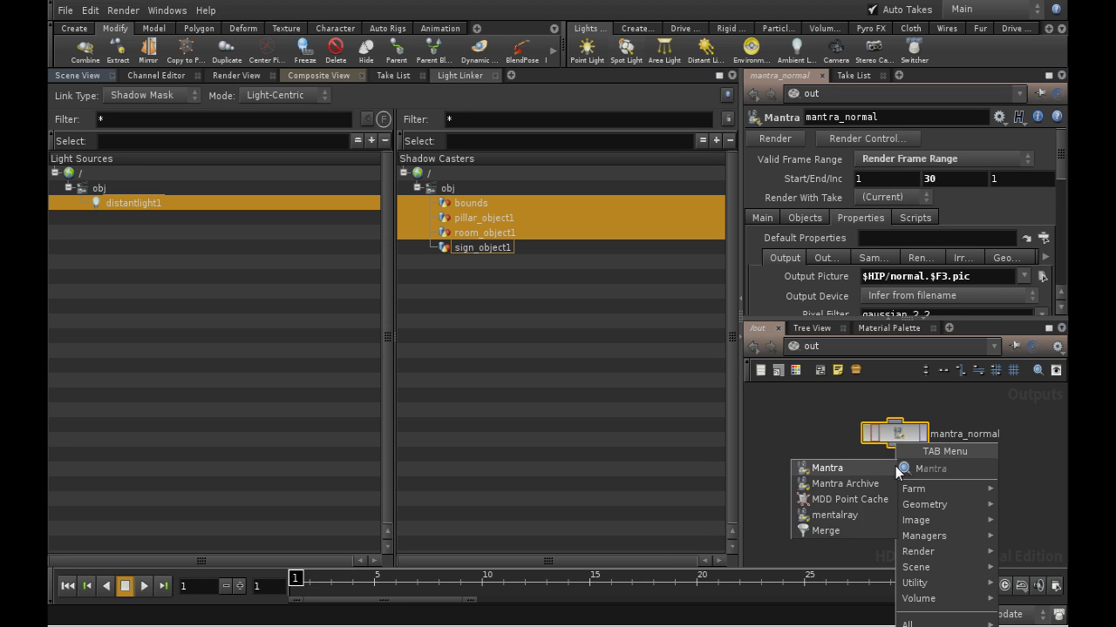
pyautogui.click(876, 472)
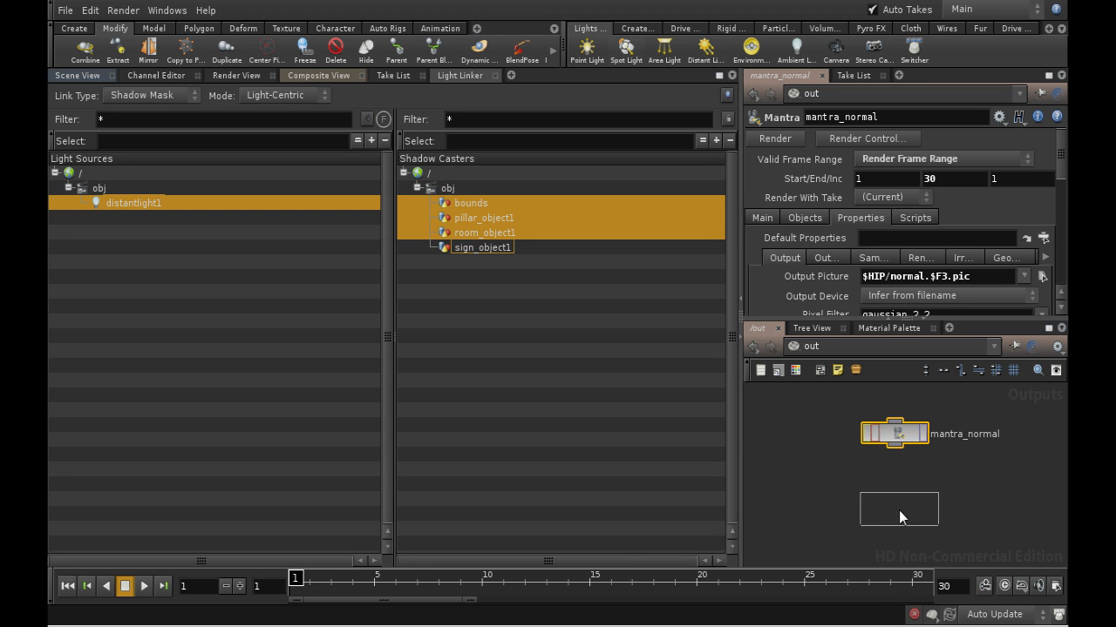
pyautogui.click(899, 510)
pyautogui.click(876, 117)
pyautogui.press('BackSpace')
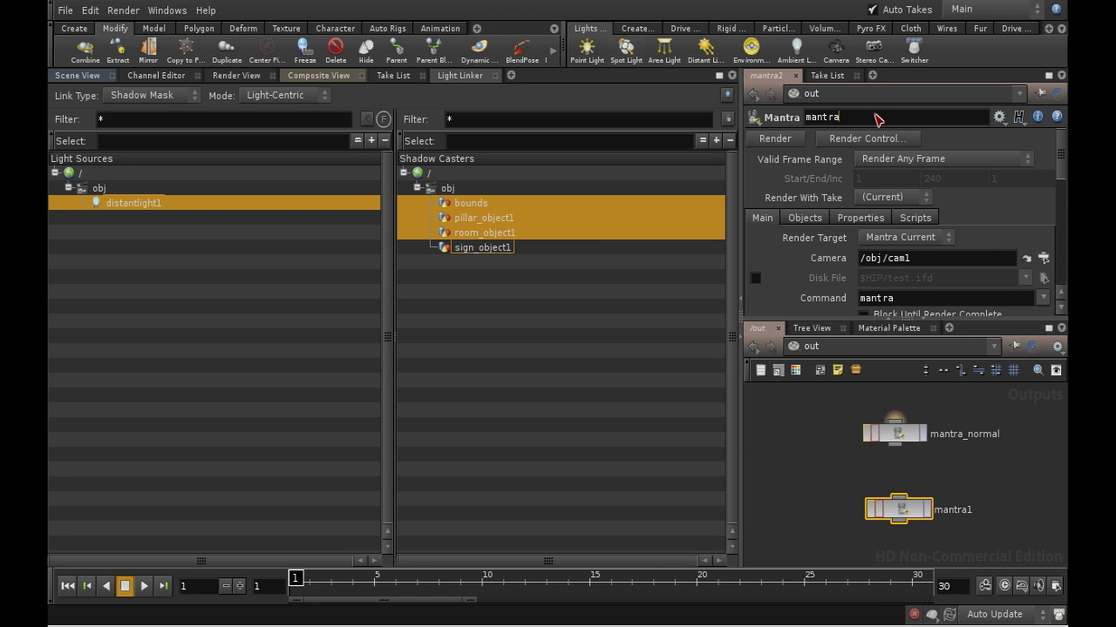
pyautogui.write('_sign')
pyautogui.press('Return')
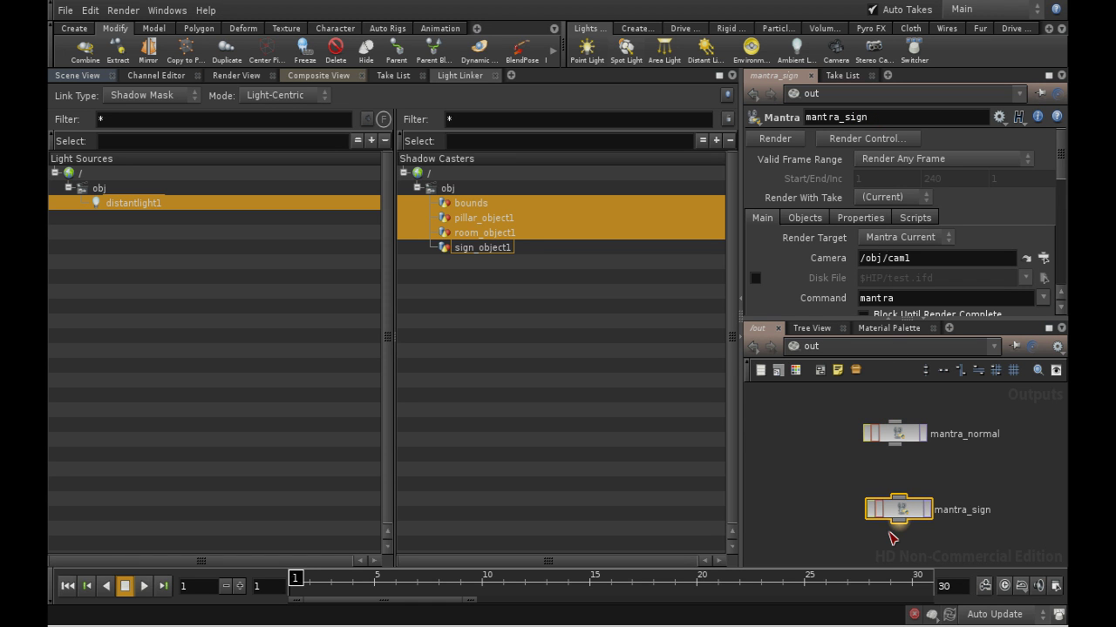
# Step: Restrict the Candidate Objects of mantra_sign to sign_object1
pyautogui.click(808, 219)
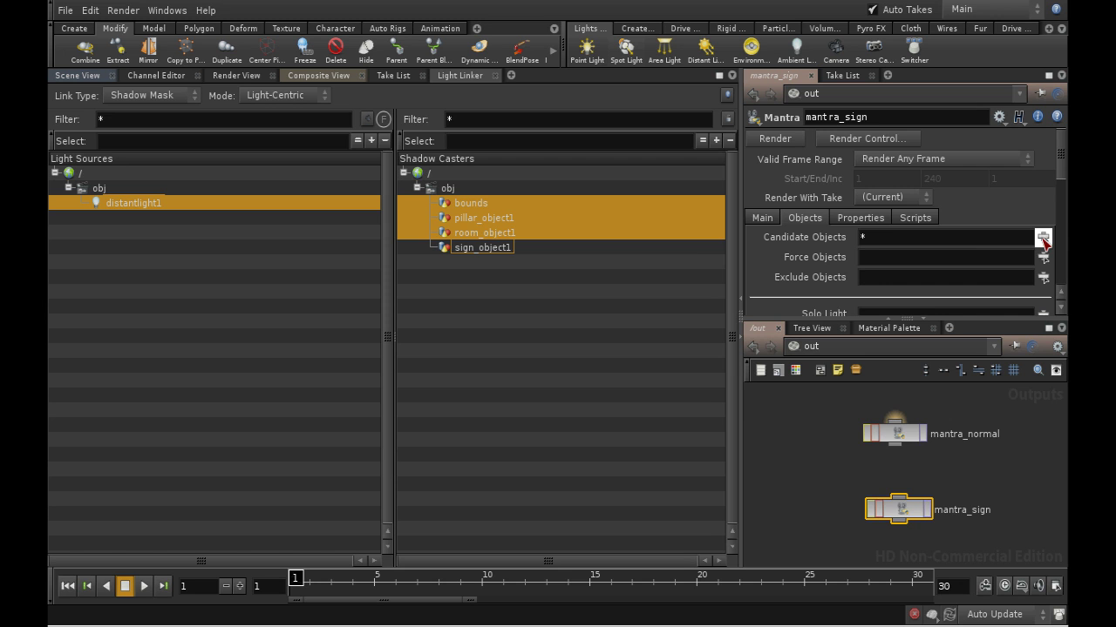
pyautogui.click(1042, 238)
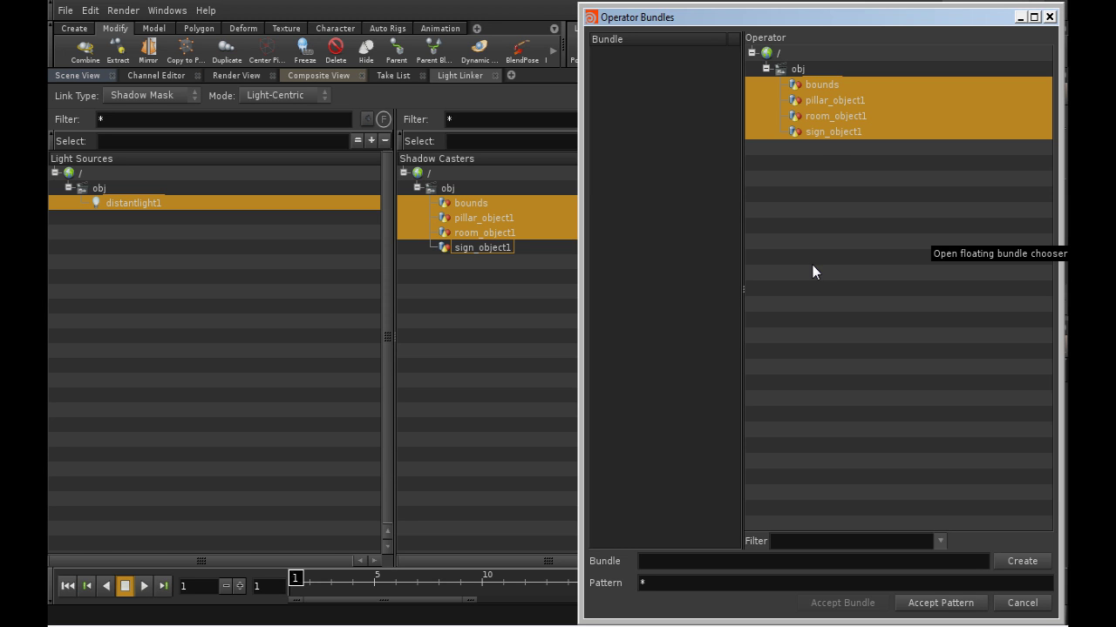
pyautogui.click(838, 132)
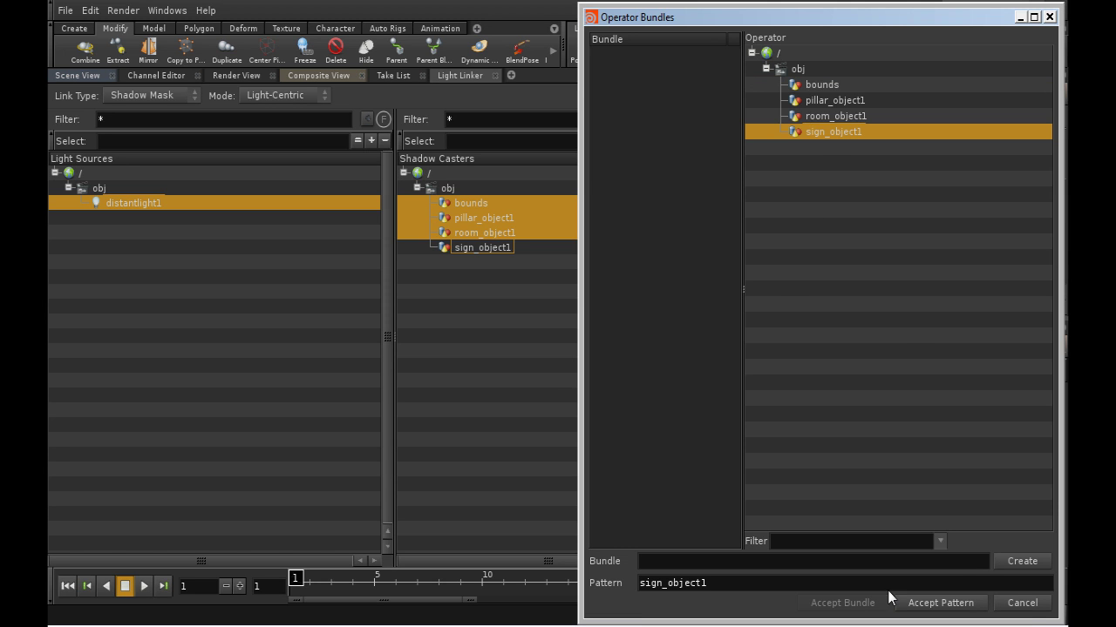
pyautogui.click(907, 606)
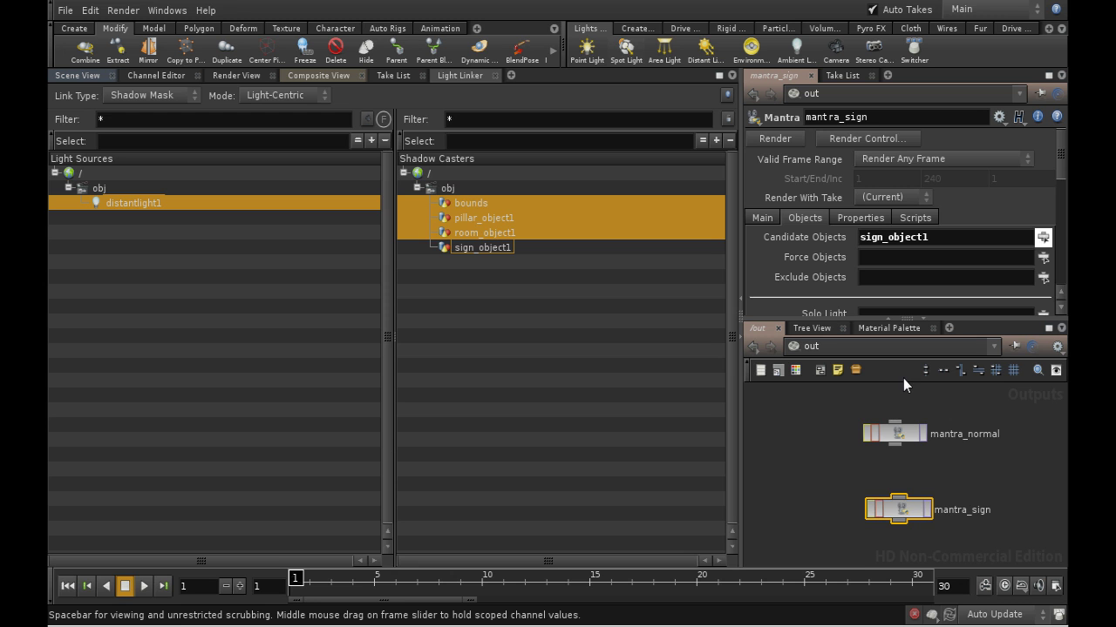
# Step: Align mantra_sign beneath mantra_normal, then render it, check the image and close the MPlay window
pyautogui.moveTo(1061, 150); pyautogui.dragTo(1062, 162)
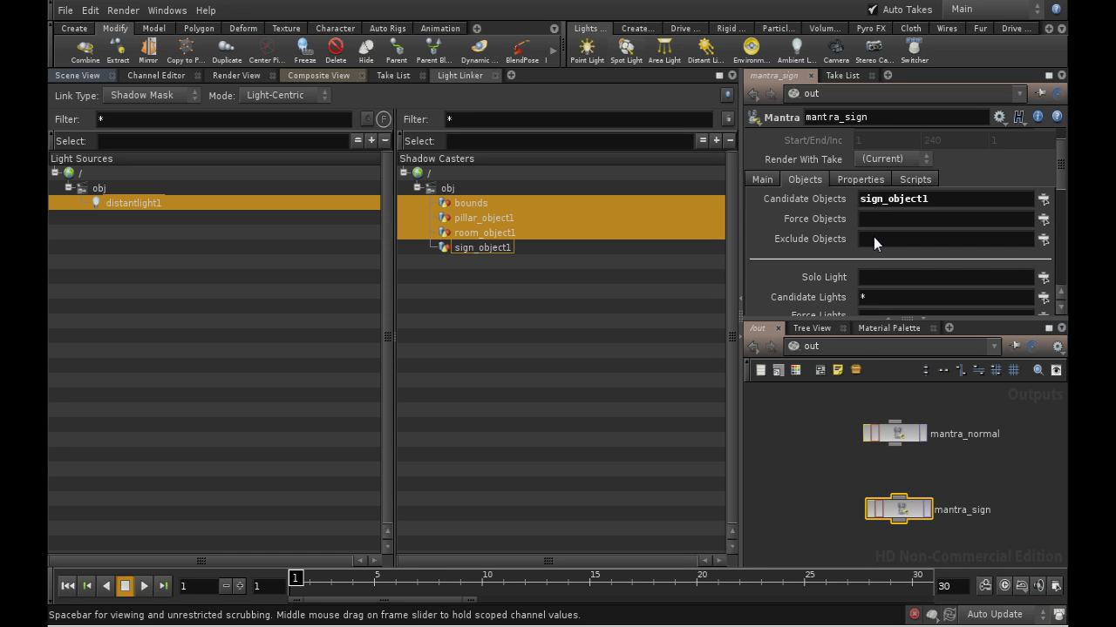
pyautogui.click(855, 370)
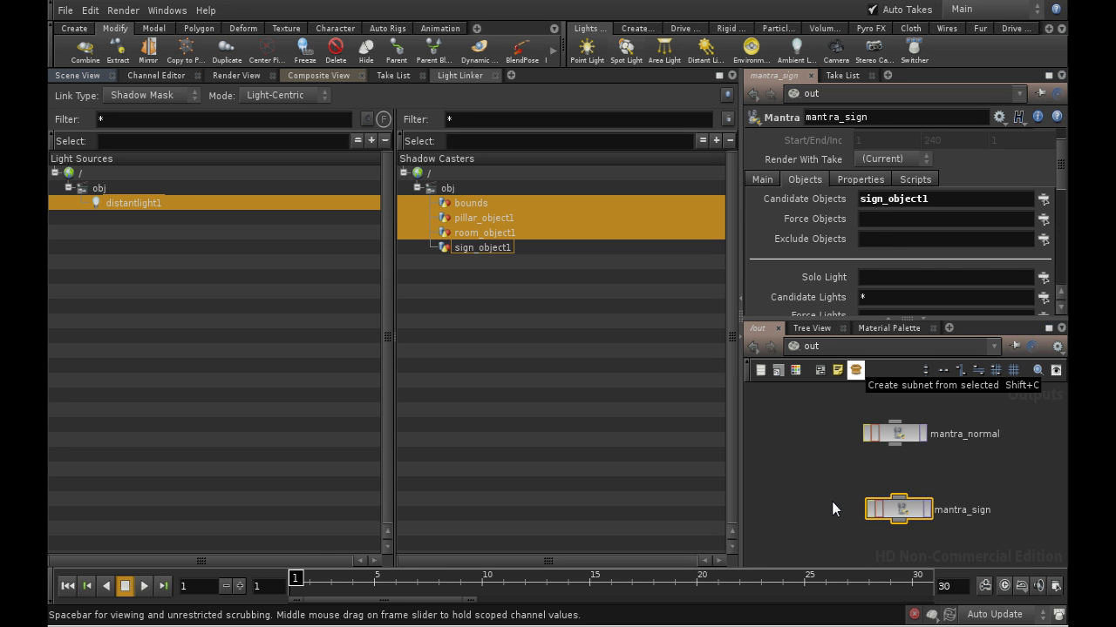
pyautogui.moveTo(893, 509); pyautogui.dragTo(906, 500)
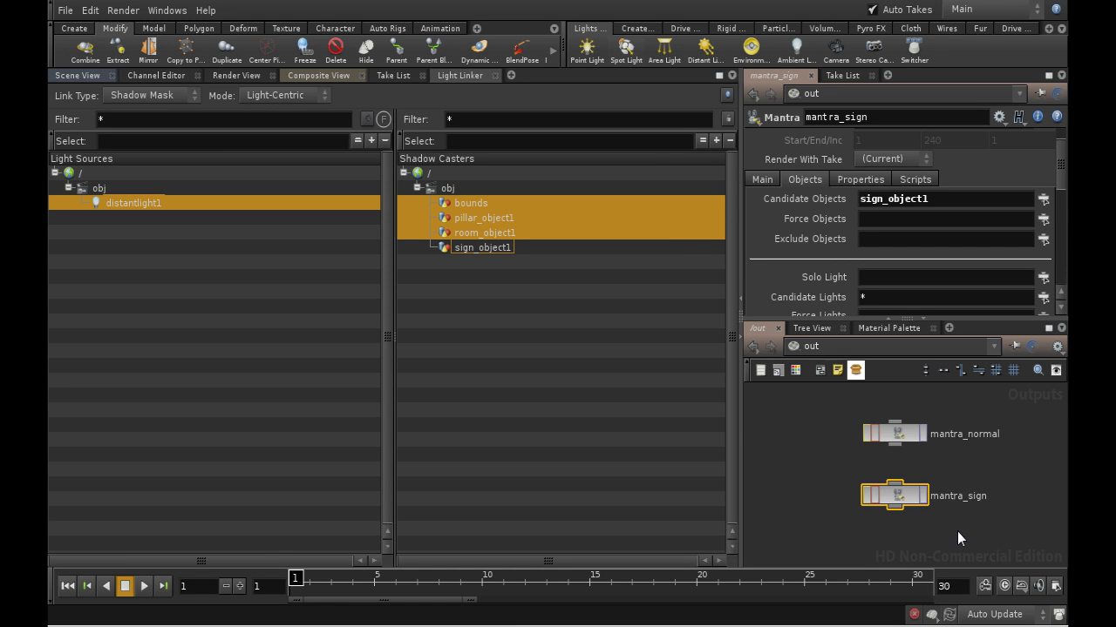
pyautogui.click(921, 500)
pyautogui.click(839, 622)
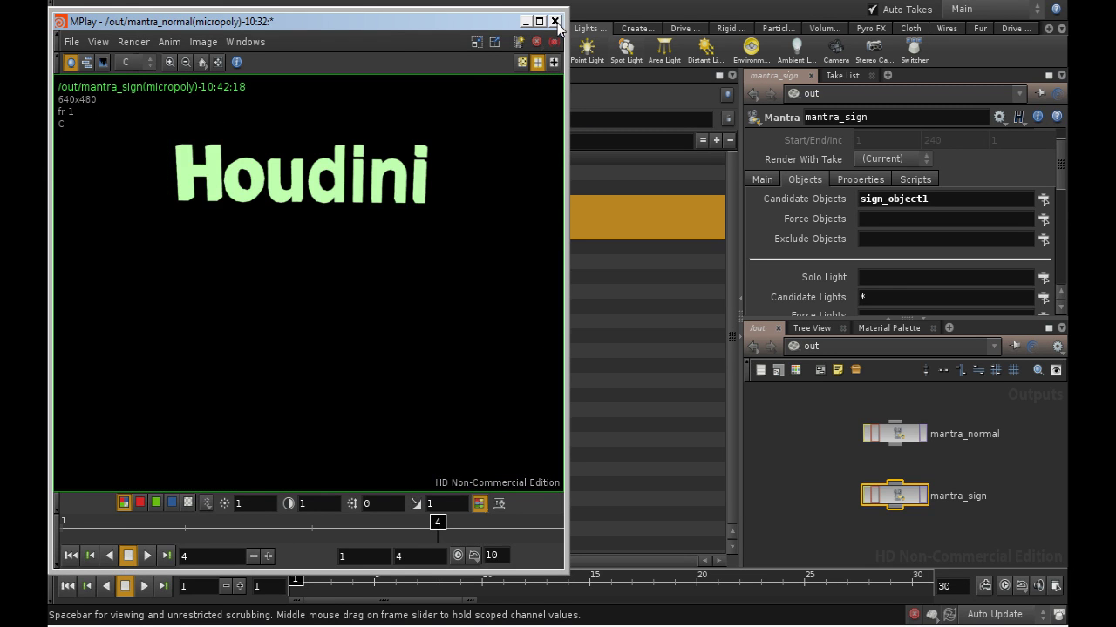
pyautogui.click(555, 22)
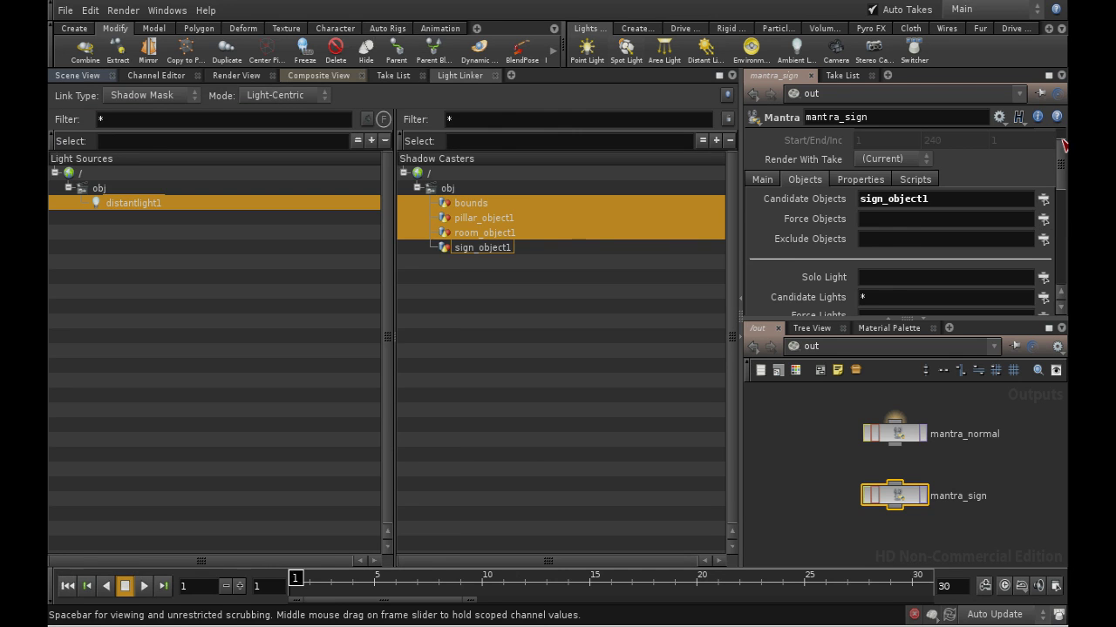
# Step: Set mantra_sign to render the frame range 1 to 30
pyautogui.scroll(2, 1063, 140)
pyautogui.click(948, 161)
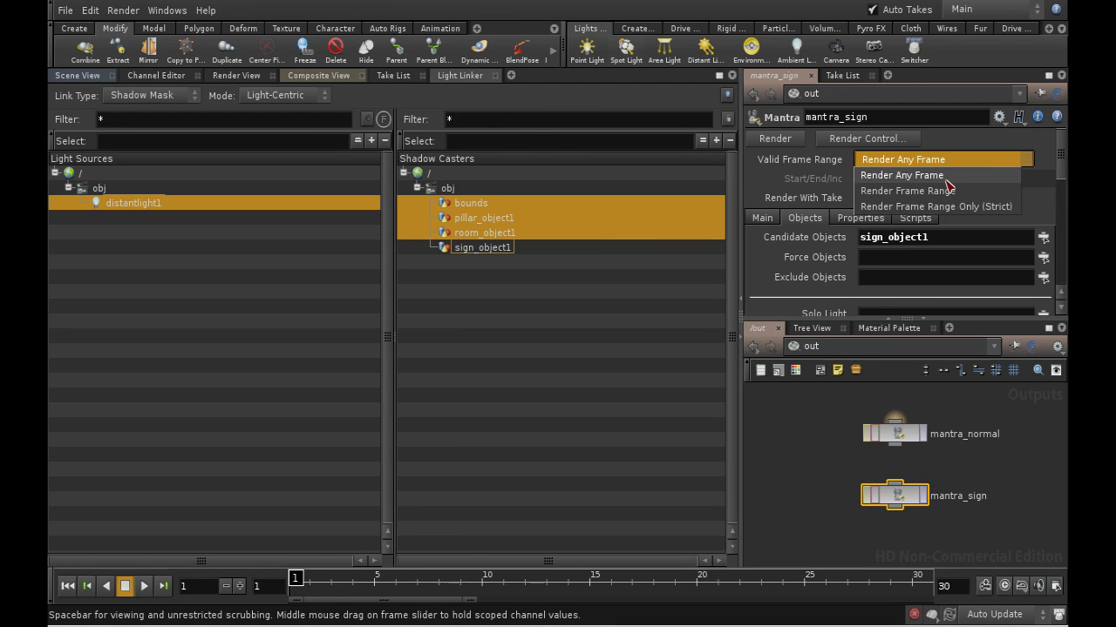
pyautogui.click(942, 187)
pyautogui.click(968, 178)
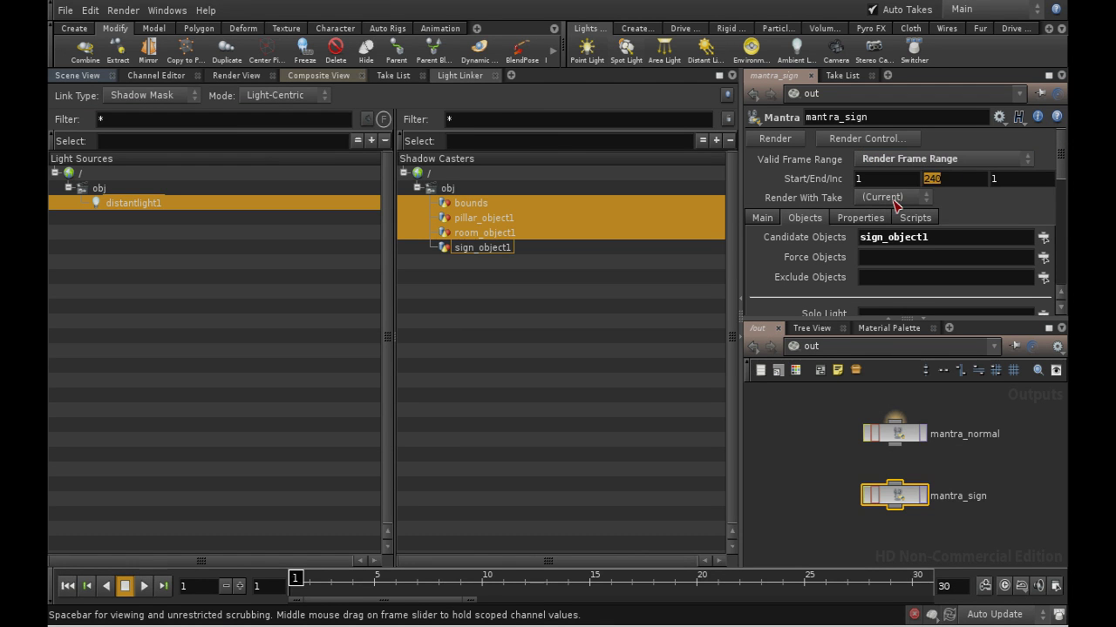
pyautogui.write('30')
# Step: Set the output picture of mantra_sign to $HIP/sign.$F3.pic
pyautogui.click(860, 224)
pyautogui.click(832, 258)
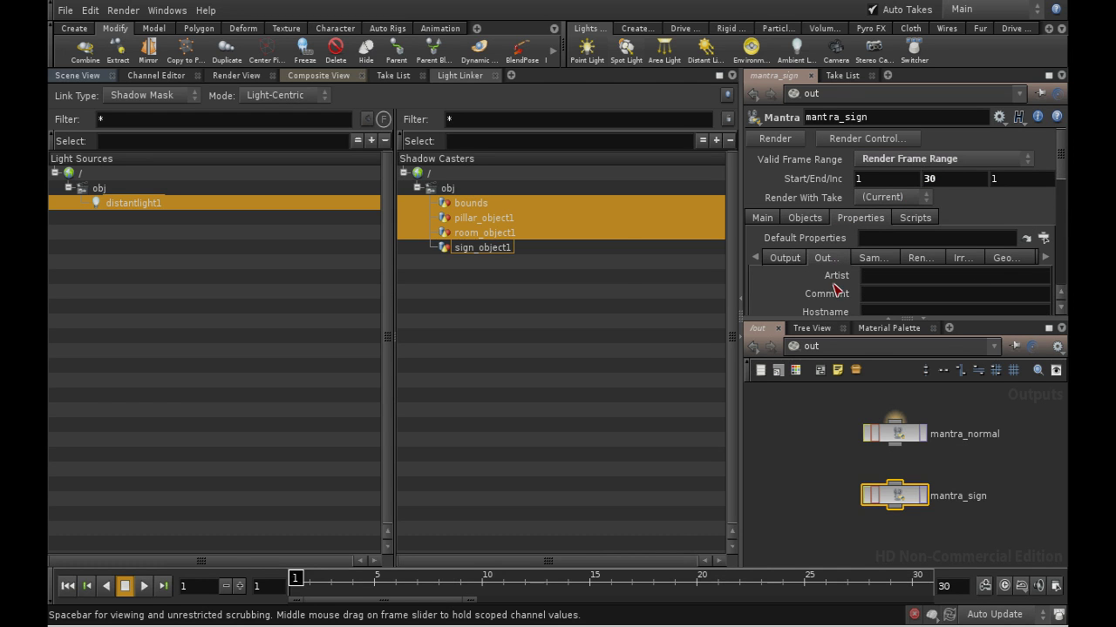
pyautogui.click(784, 258)
pyautogui.click(1042, 276)
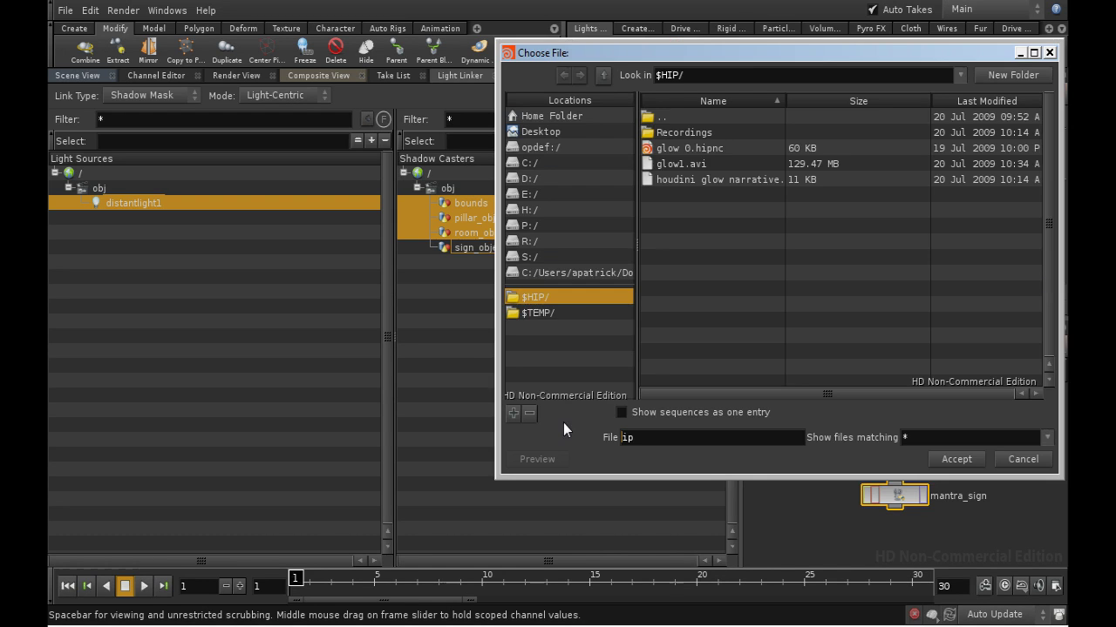
pyautogui.press('BackSpace')
pyautogui.press('BackSpace')
pyautogui.write('sign.$F3.pic')
pyautogui.press('Return')
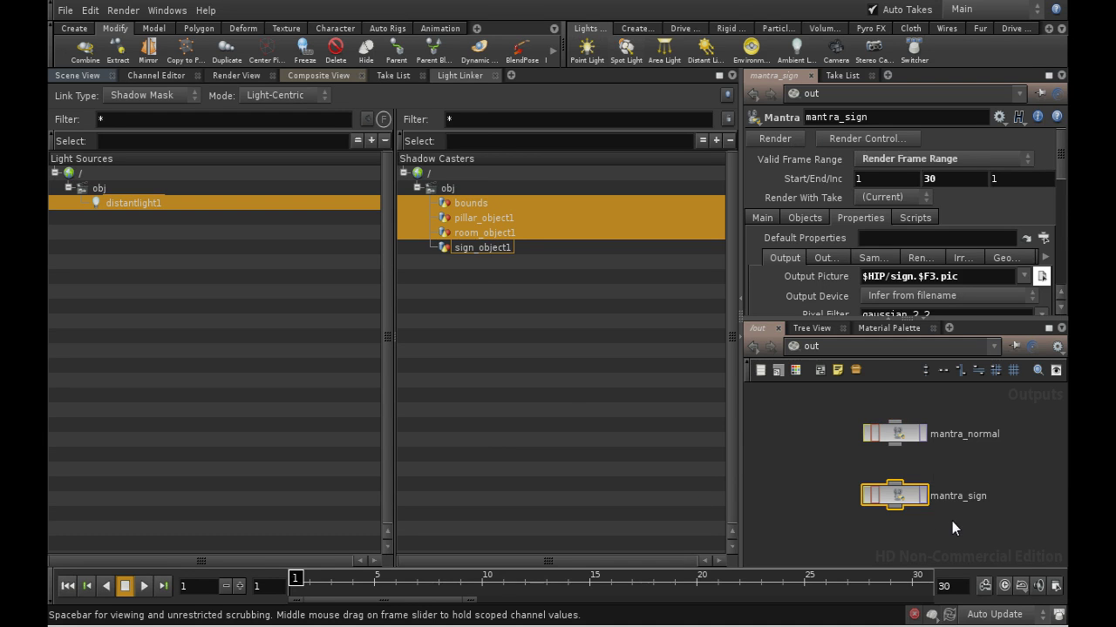
# Step: Add a new Mantra render node below mantra_sign in the out network
pyautogui.moveTo(952, 521); pyautogui.dragTo(923, 488, button='middle')
pyautogui.press('Tab')
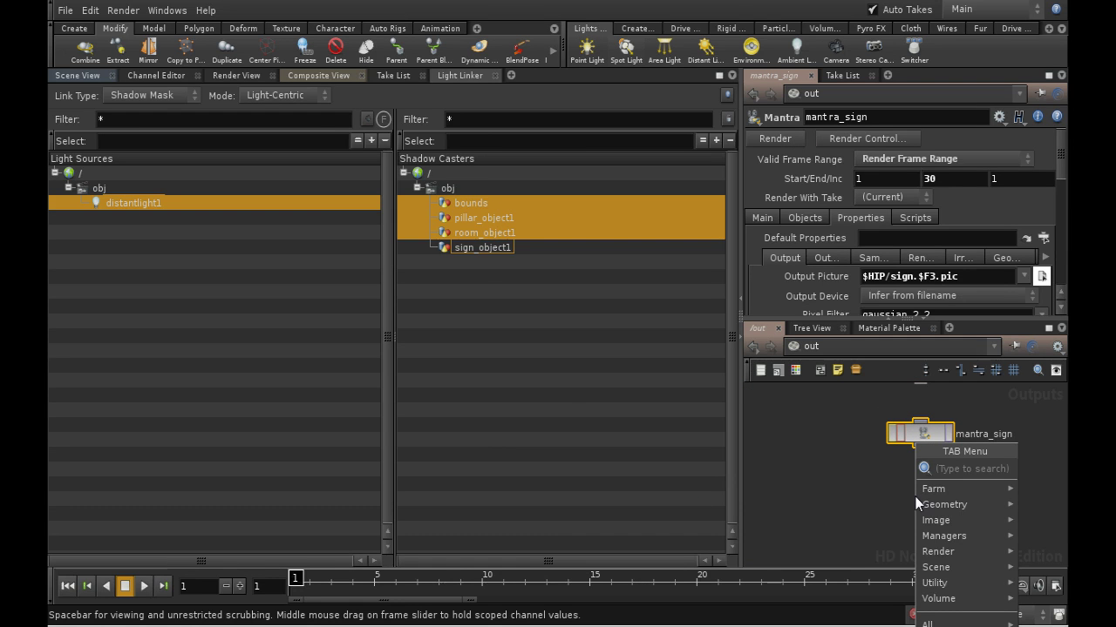
pyautogui.write('Mantra')
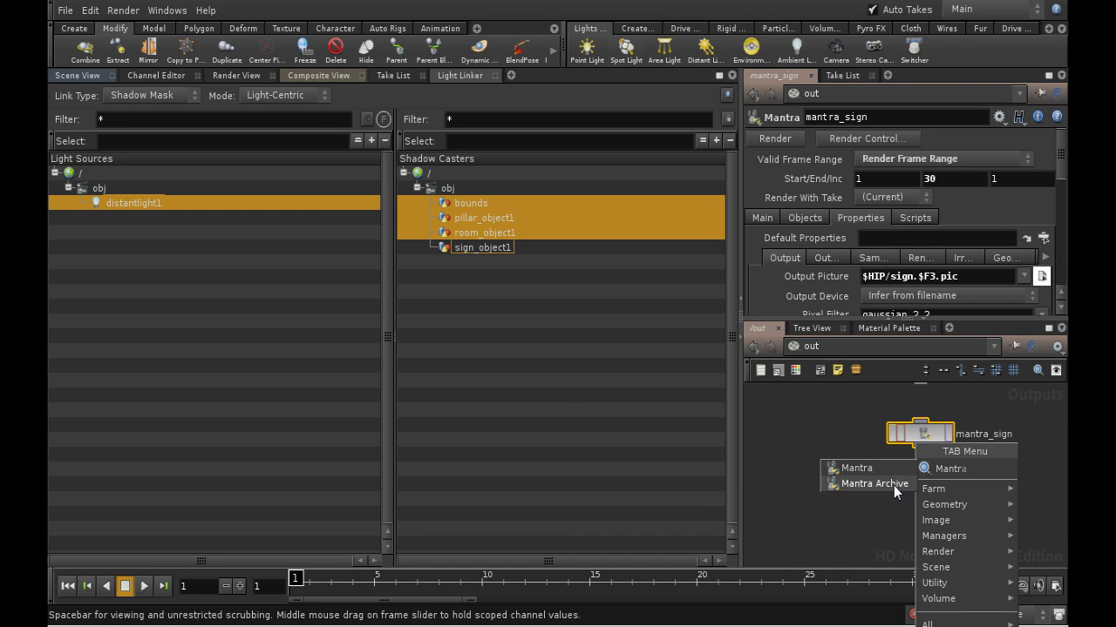
pyautogui.click(887, 465)
pyautogui.click(904, 517)
# Step: Rename the new Mantra node mantra_matte and move it closer beneath mantra_sign
pyautogui.click(861, 120)
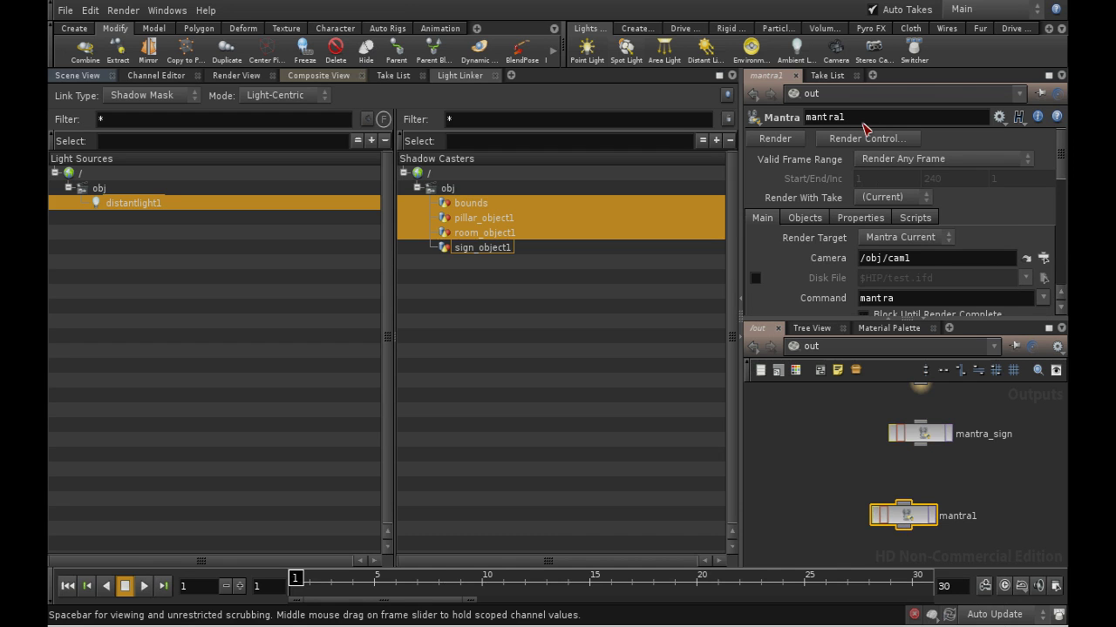
pyautogui.press('BackSpace')
pyautogui.write('_matte')
pyautogui.press('Return')
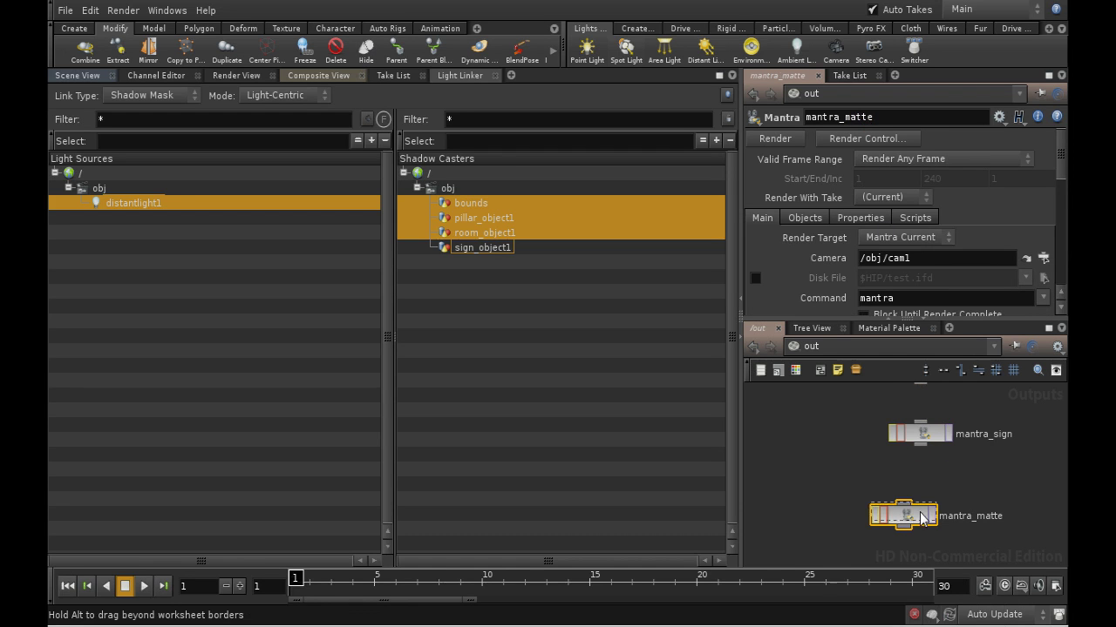
pyautogui.moveTo(924, 516); pyautogui.dragTo(949, 502)
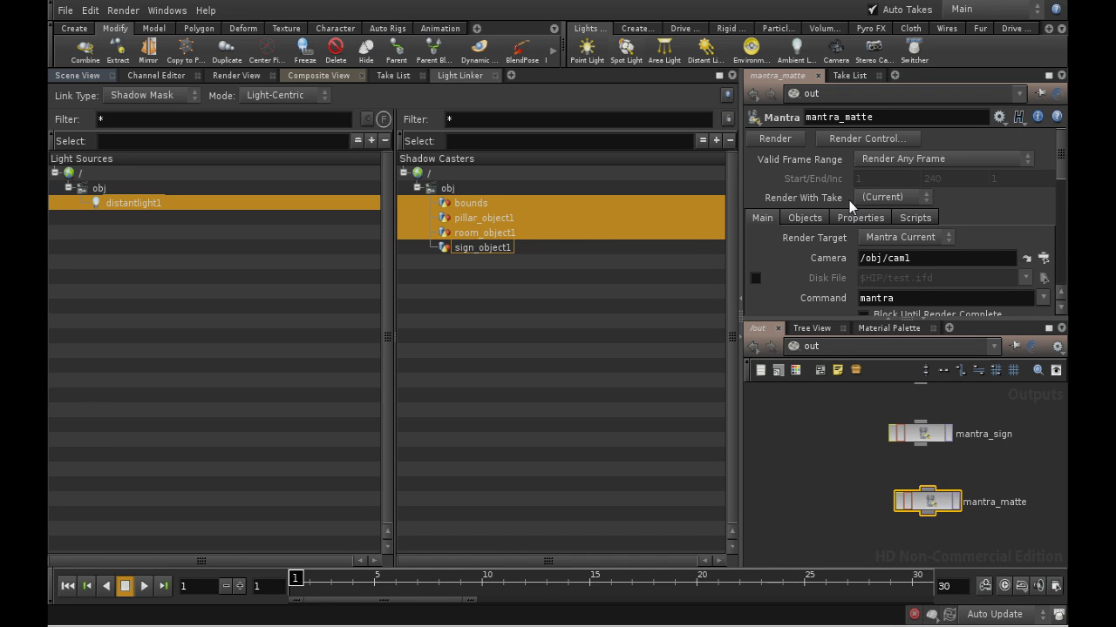
# Step: Set mantra_matte to render with matte_take and align the node beneath mantra_sign
pyautogui.click(915, 196)
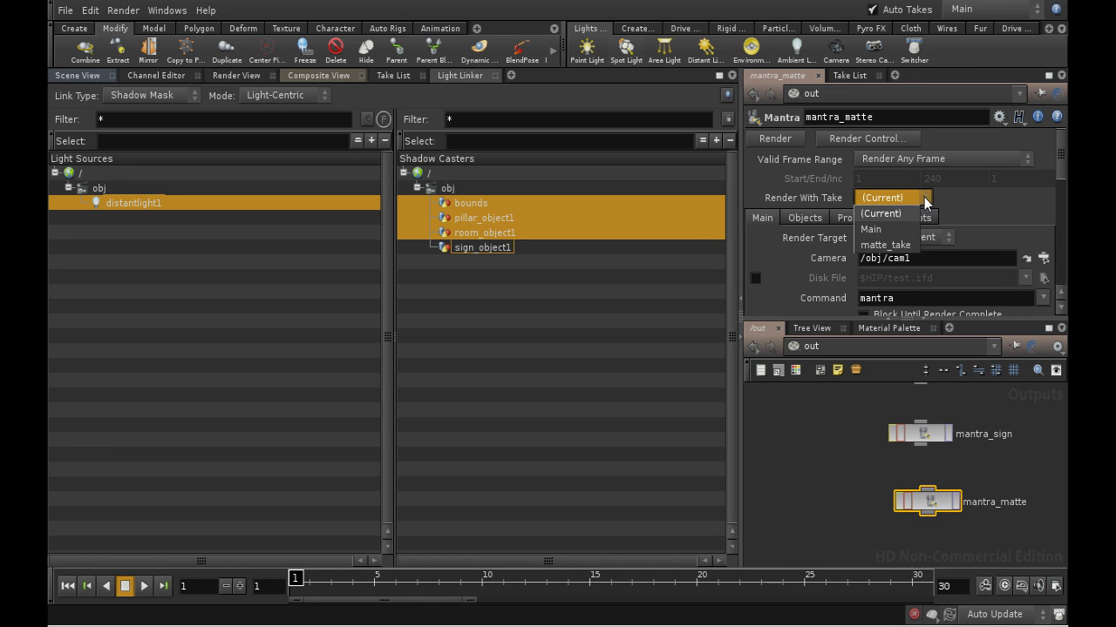
pyautogui.click(911, 244)
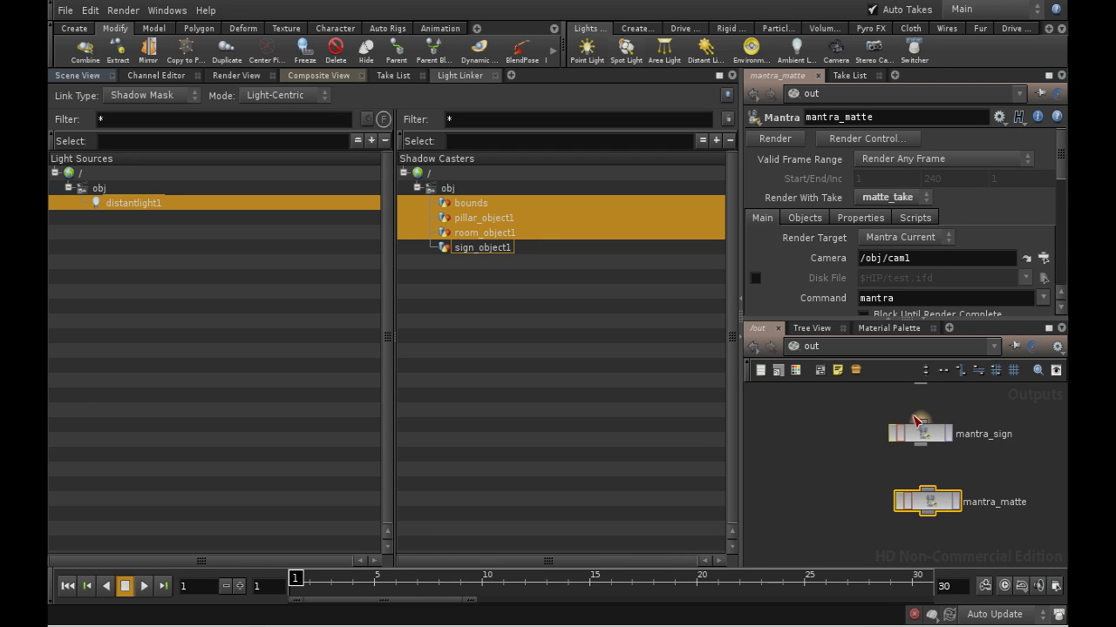
pyautogui.click(926, 498)
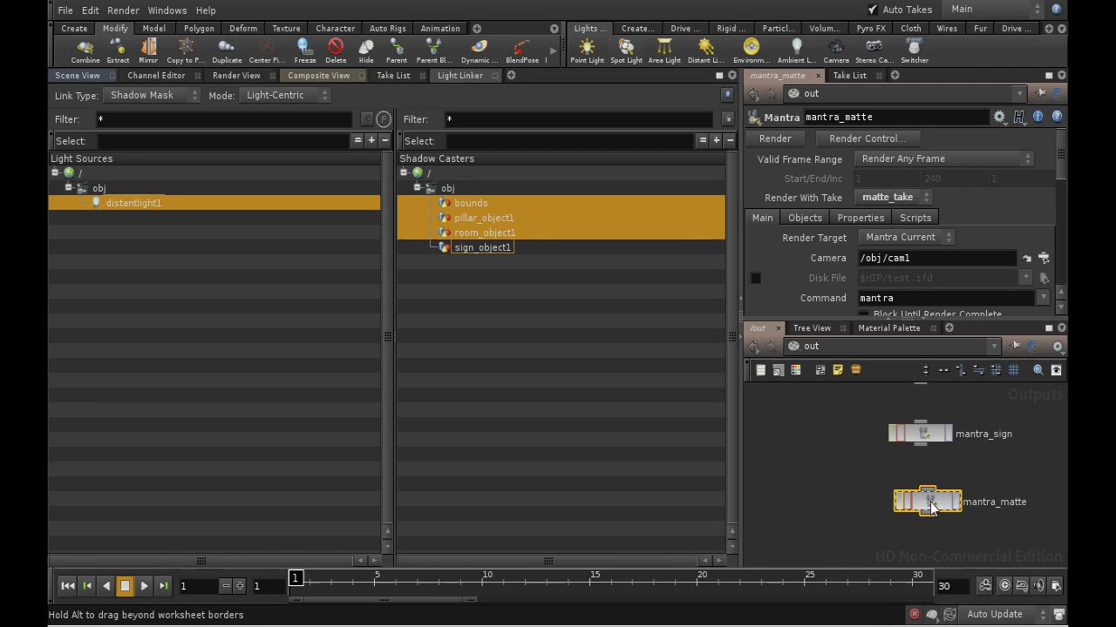
pyautogui.moveTo(927, 498); pyautogui.dragTo(924, 499)
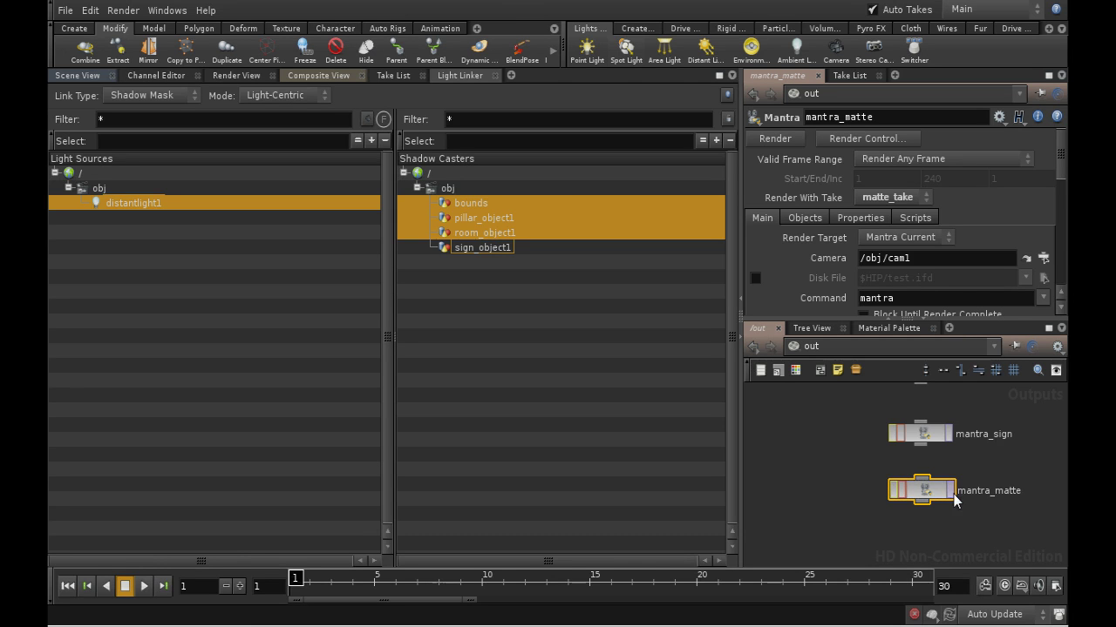
# Step: Render mantra_matte at frame 1 and inspect the alpha channel of the image in MPlay
pyautogui.keyDown('shift'); pyautogui.click(951, 490); pyautogui.keyUp('shift')
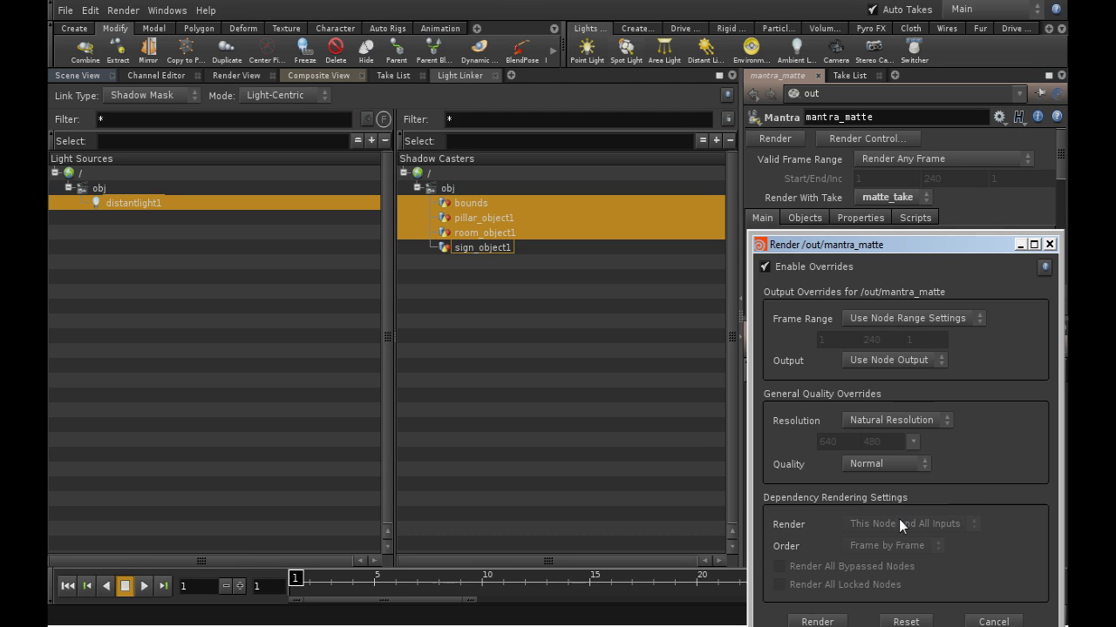
pyautogui.click(835, 621)
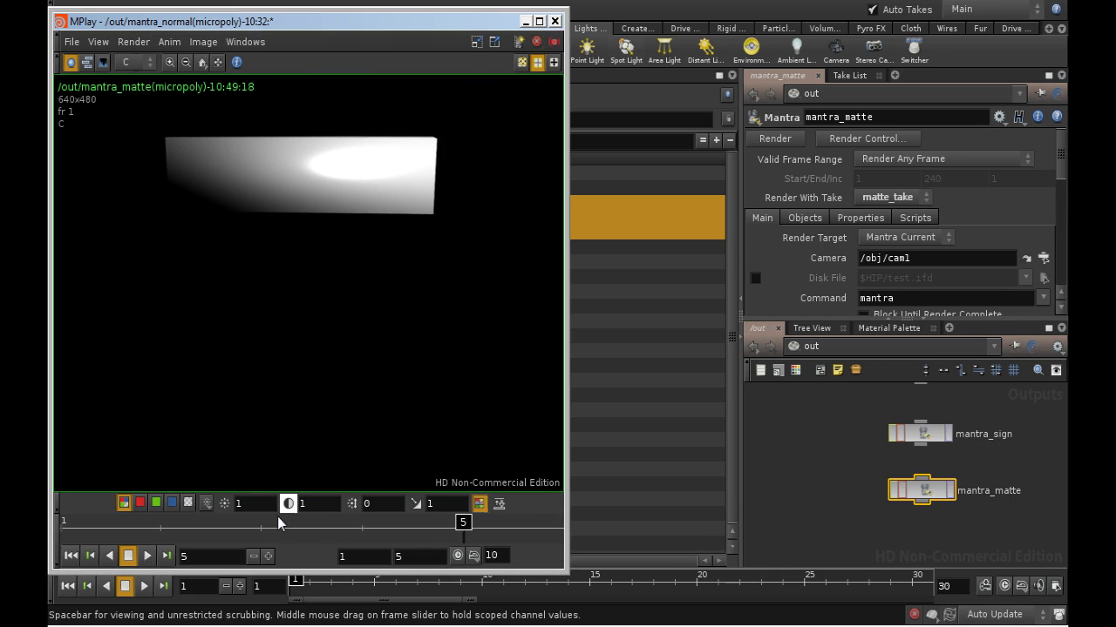
pyautogui.click(187, 503)
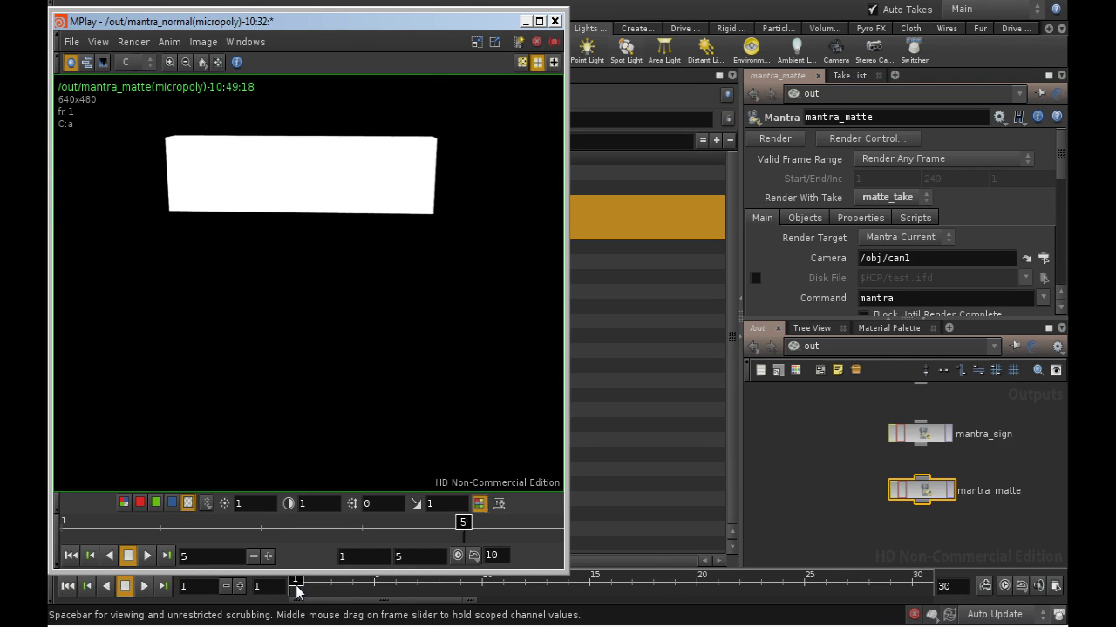
# Step: Go to frame 20, render mantra_matte again to check its alpha, and minimize the MPlay window
pyautogui.moveTo(296, 587); pyautogui.dragTo(703, 604)
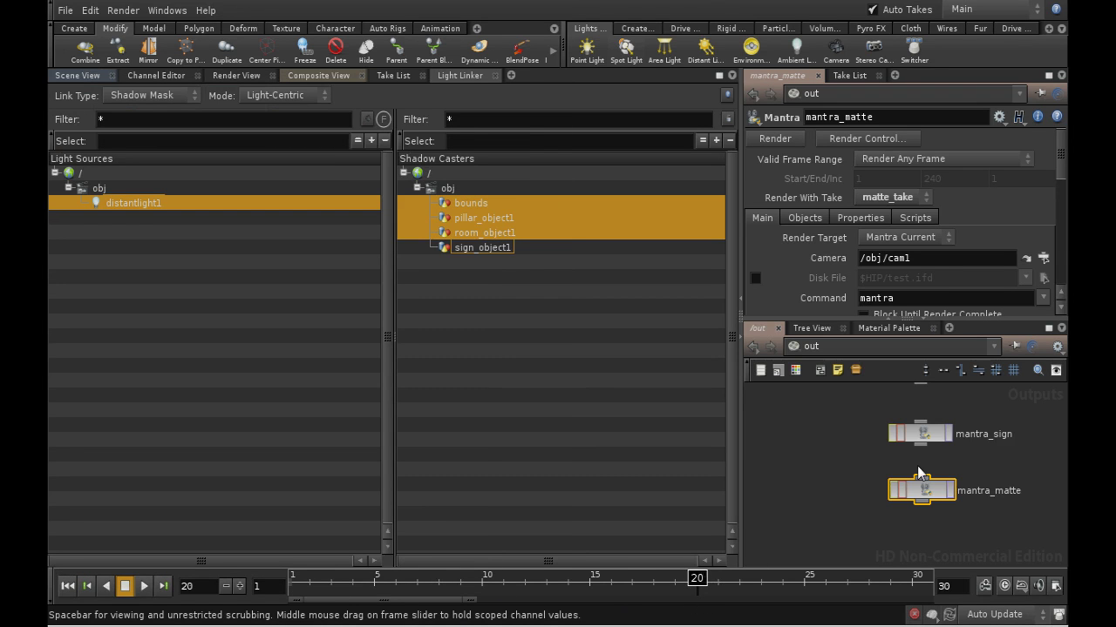
pyautogui.click(950, 491)
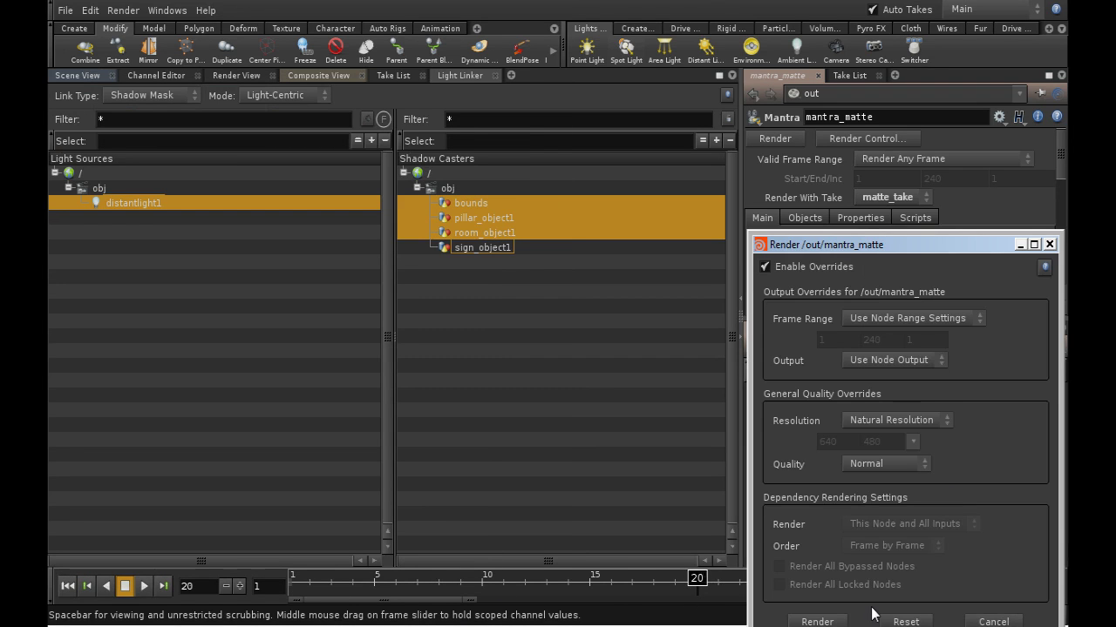
pyautogui.click(816, 619)
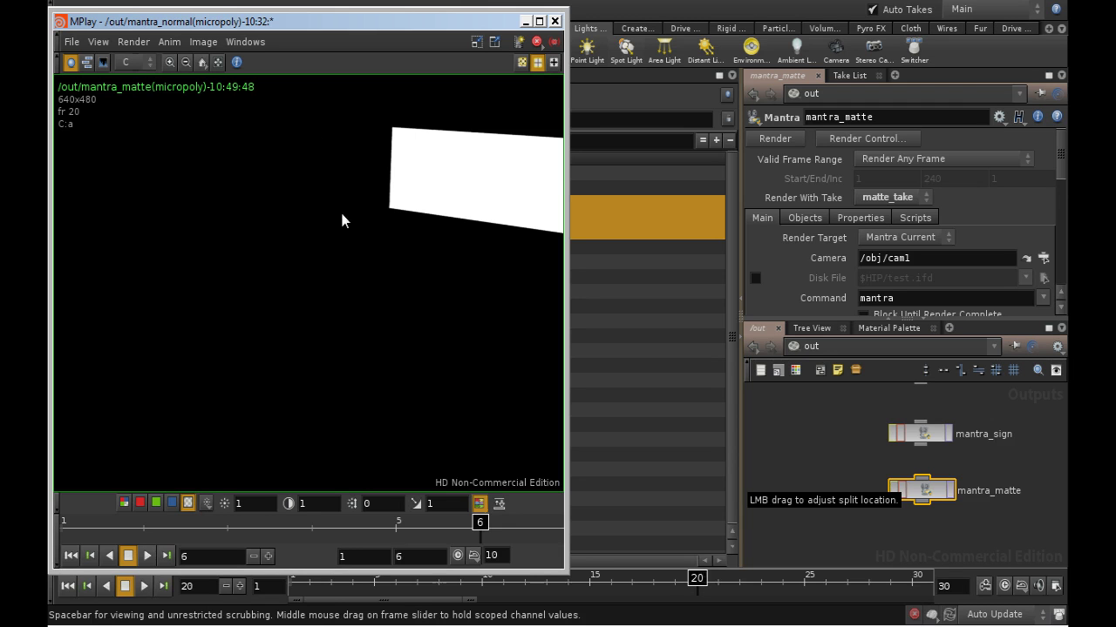
pyautogui.click(523, 22)
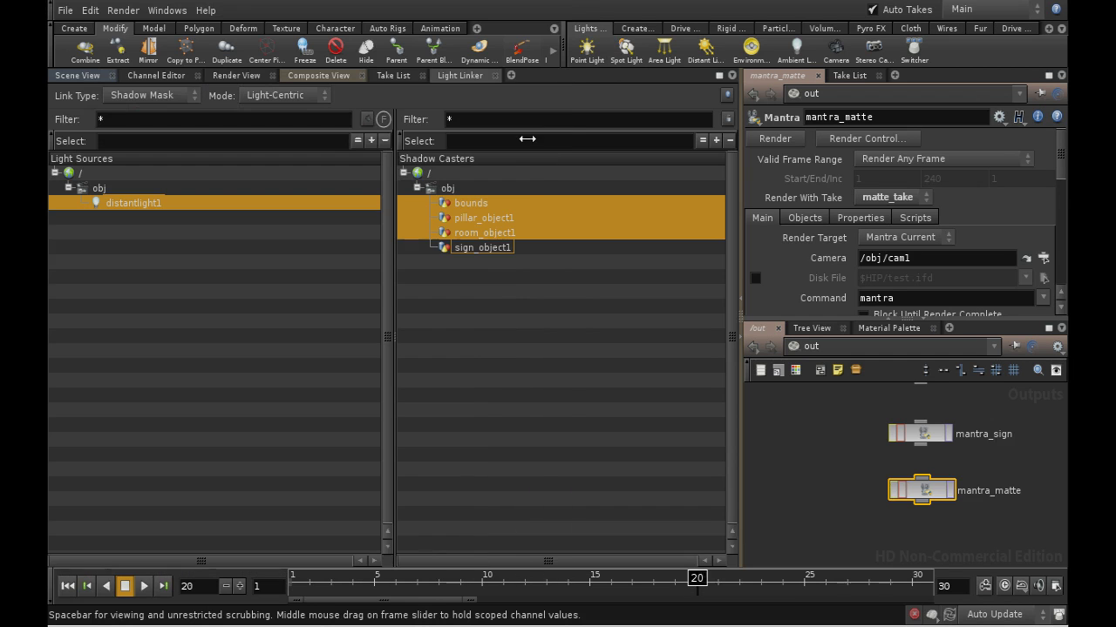
# Step: Set mantra_matte to render the frame range 1 to 30
pyautogui.moveTo(803, 447); pyautogui.dragTo(787, 480, button='middle')
pyautogui.click(935, 162)
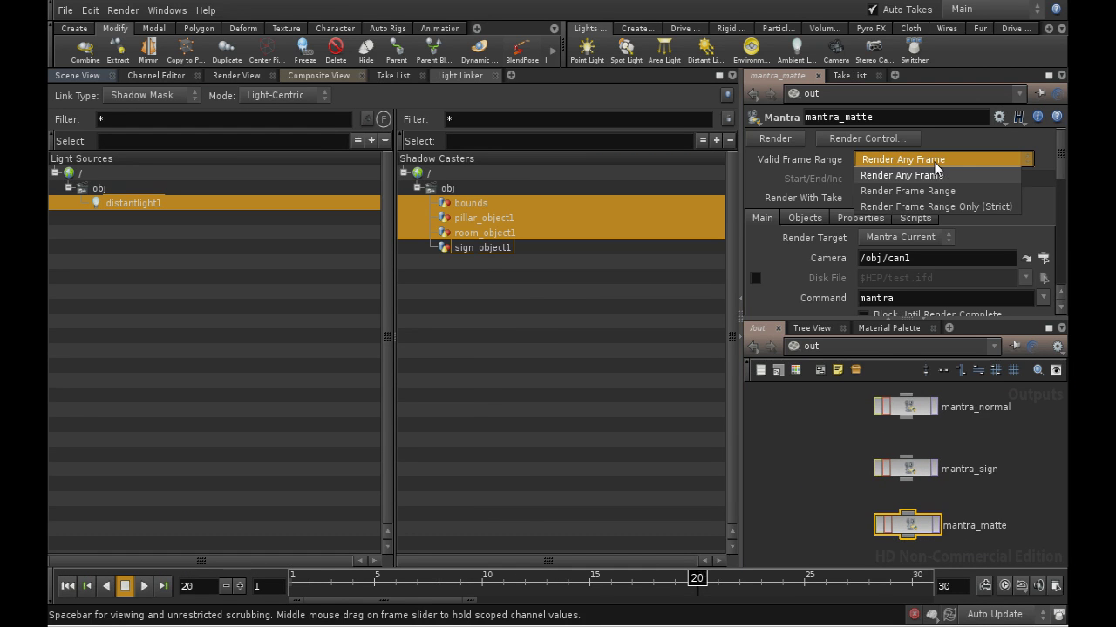
pyautogui.click(936, 191)
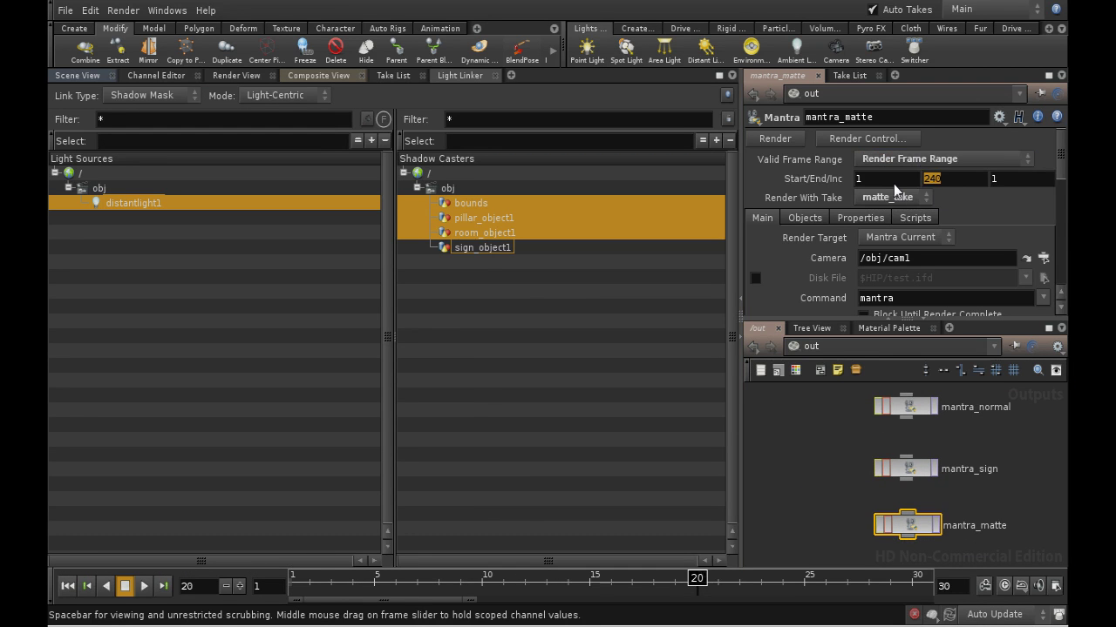
pyautogui.write('30')
# Step: Set the output picture of mantra_matte to $HIP/matte.$F3.pic
pyautogui.click(805, 217)
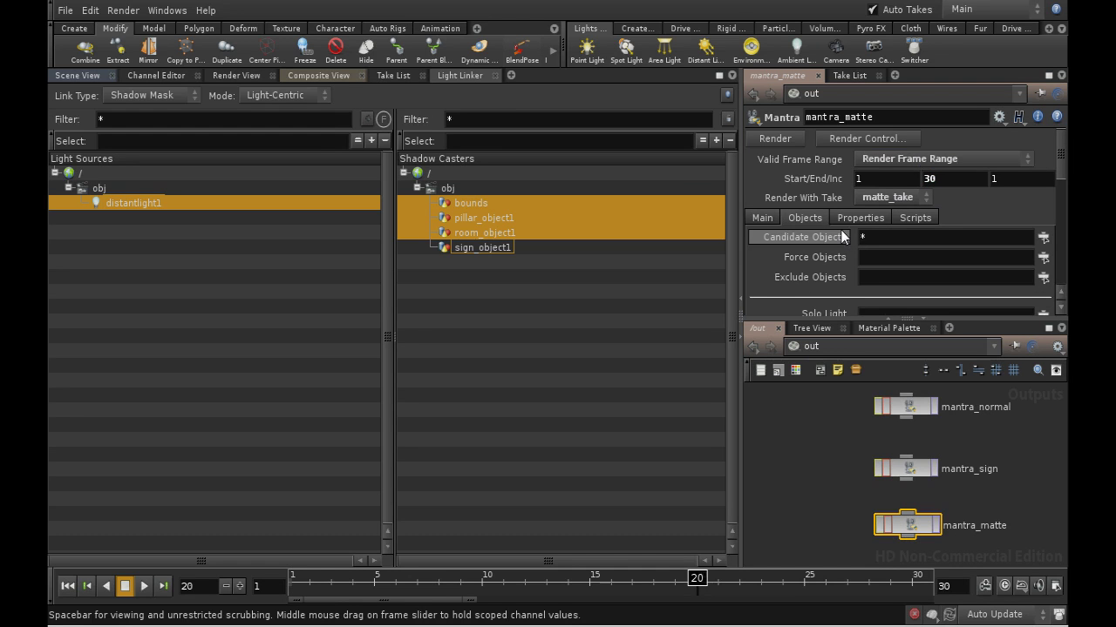
pyautogui.click(857, 217)
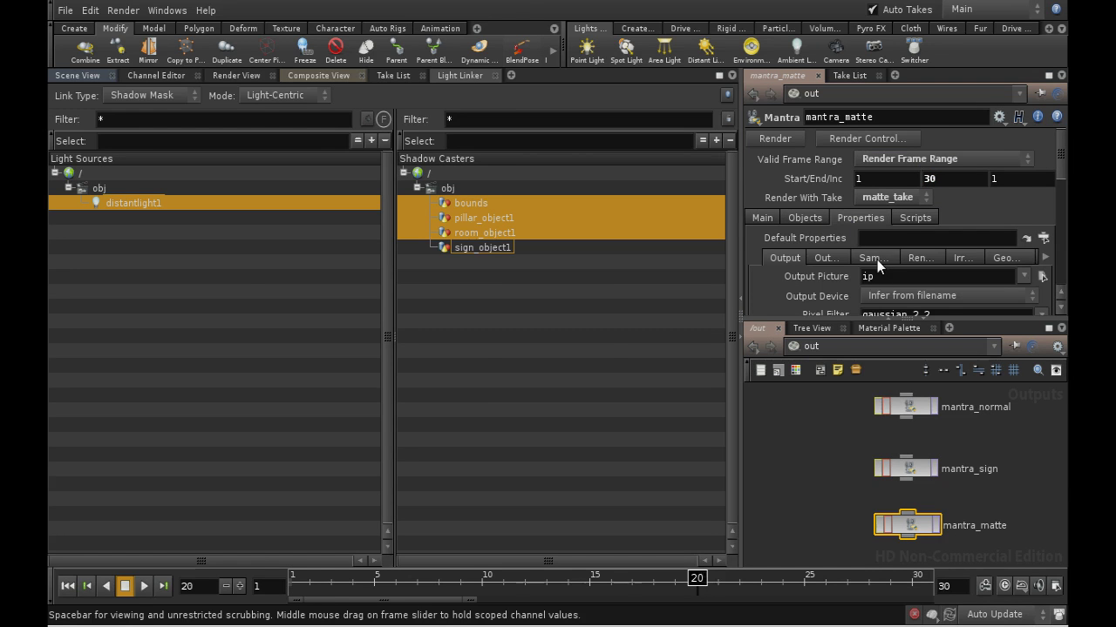
pyautogui.click(1041, 276)
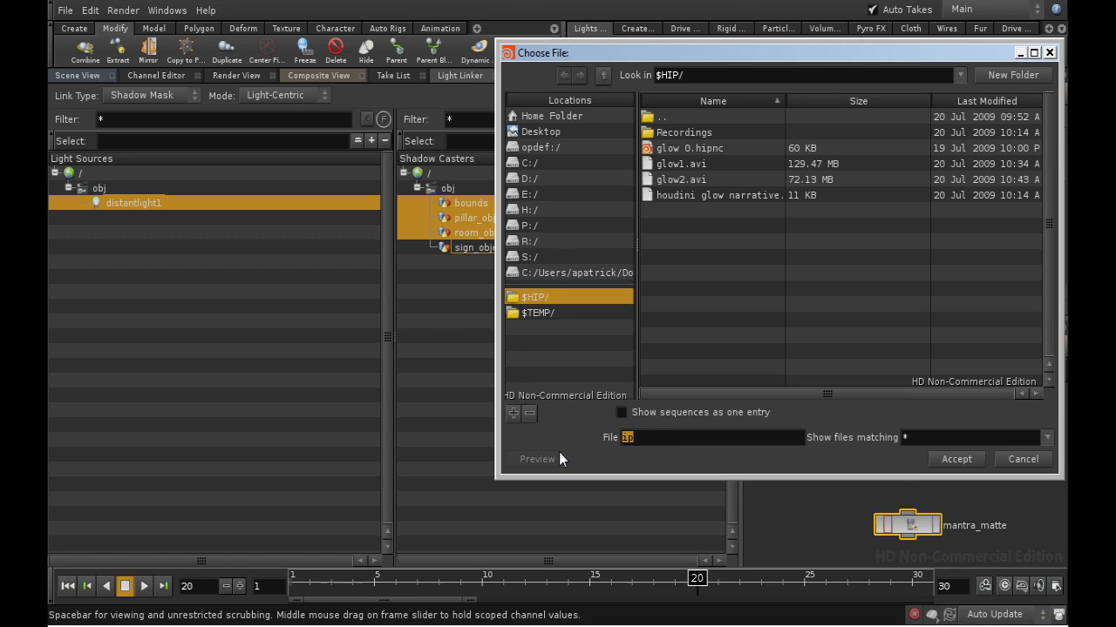
pyautogui.press('BackSpace')
pyautogui.press('BackSpace')
pyautogui.write('matte.$F3.')
pyautogui.press('Return')
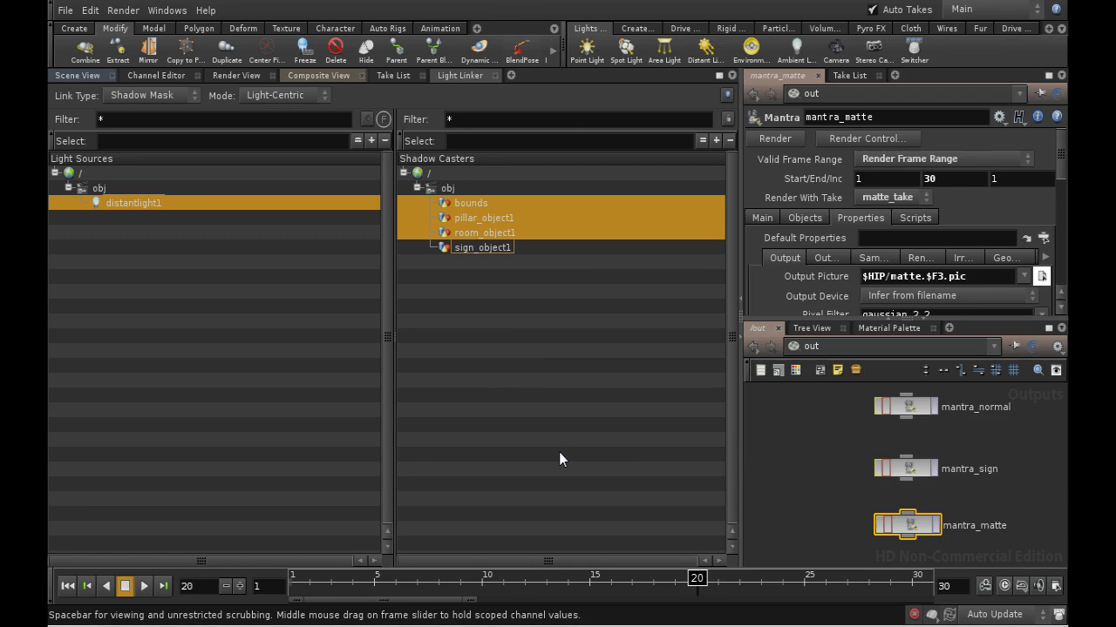
# Step: Wire mantra_normal into mantra_sign and mantra_sign into mantra_matte, and align mantra_matte under the chain
pyautogui.click(906, 420)
pyautogui.click(906, 456)
pyautogui.click(907, 480)
pyautogui.click(908, 514)
pyautogui.moveTo(915, 527); pyautogui.dragTo(929, 545)
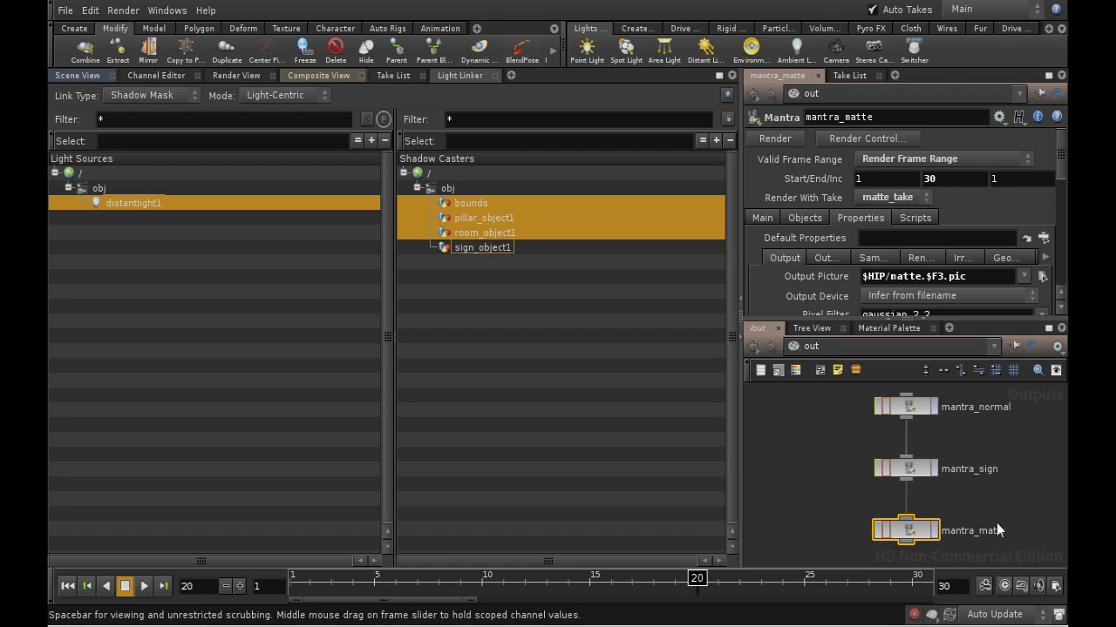
# Step: Open the render dialog of mantra_matte at the end of the render chain
pyautogui.click(936, 532)
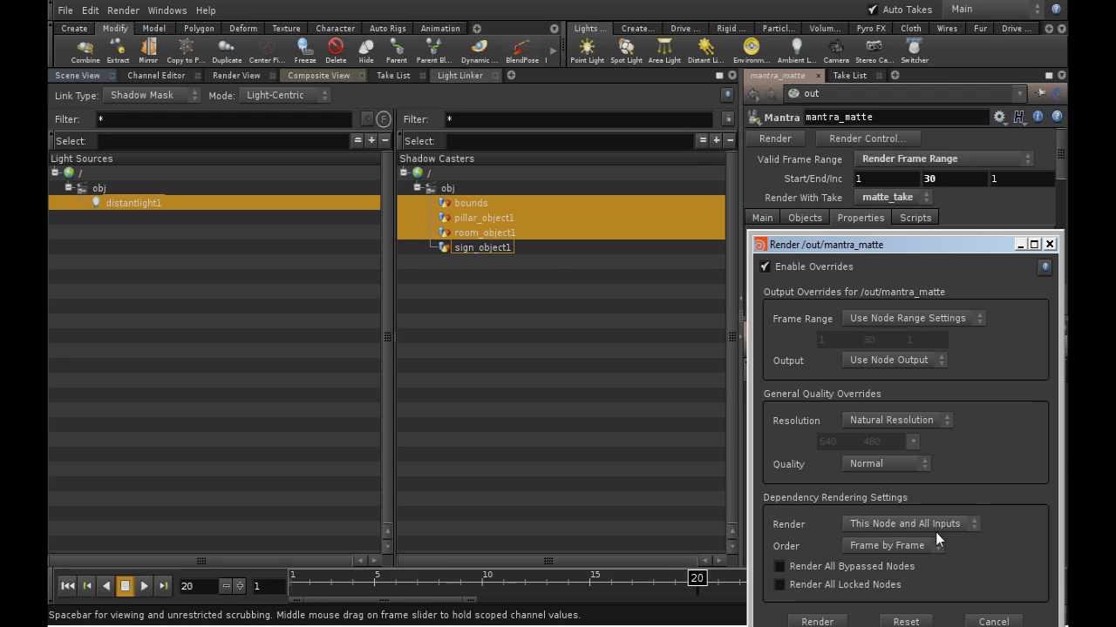